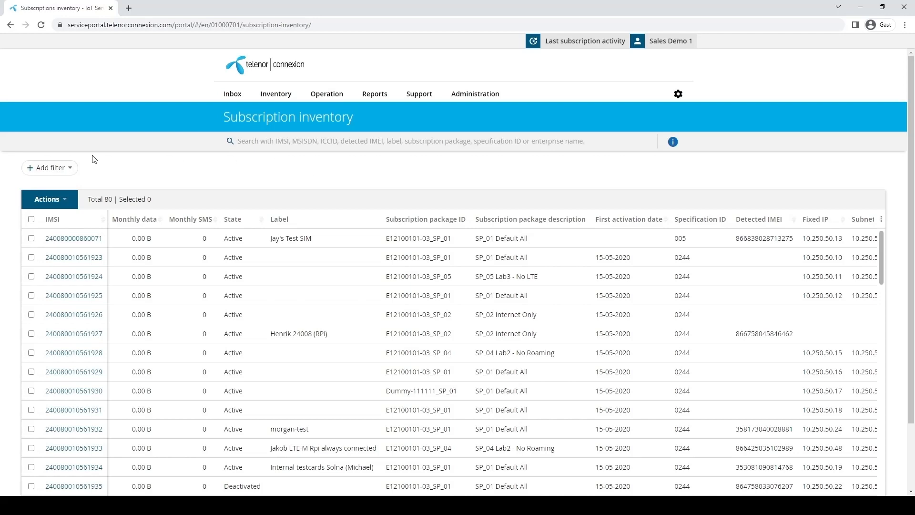
Step: Review the available filters and the selectable table columns of the subscription inventory
{"action": "left_click", "coordinate": [63, 170]}
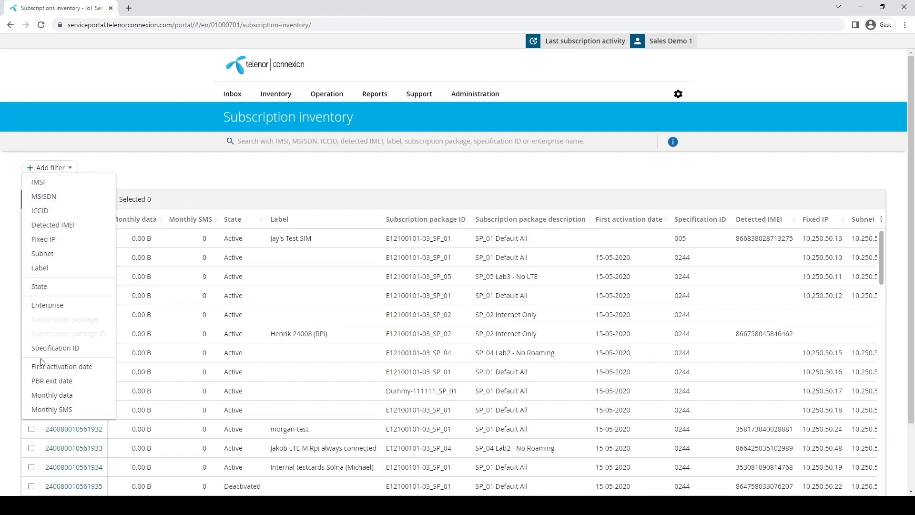
{"action": "left_click", "coordinate": [199, 177]}
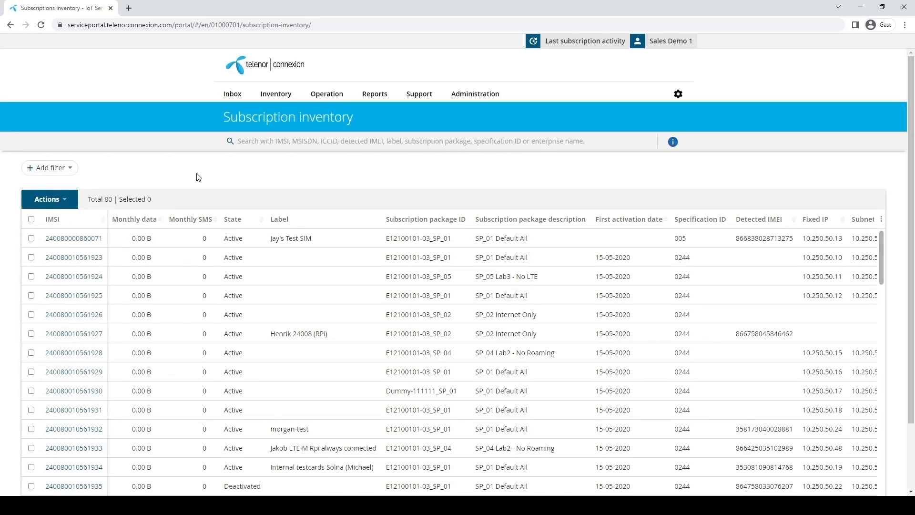
{"action": "left_click", "coordinate": [881, 220]}
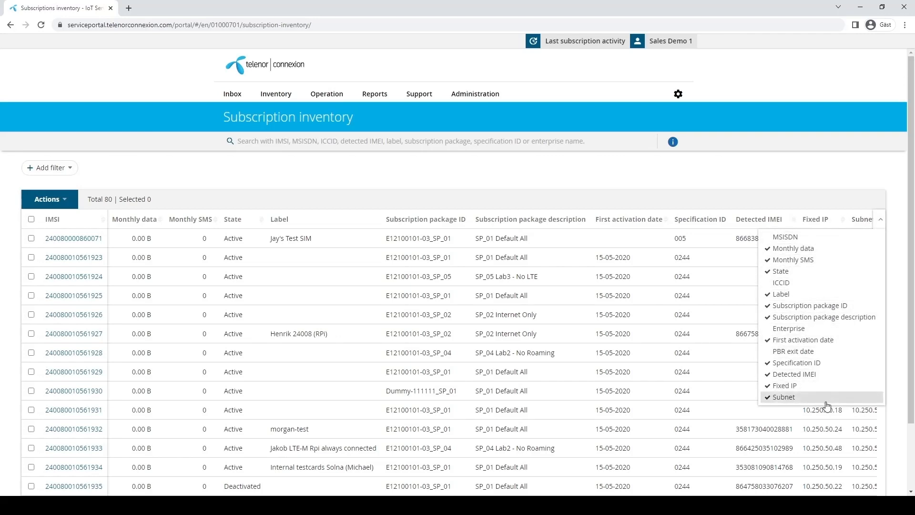
{"action": "left_click", "coordinate": [794, 172]}
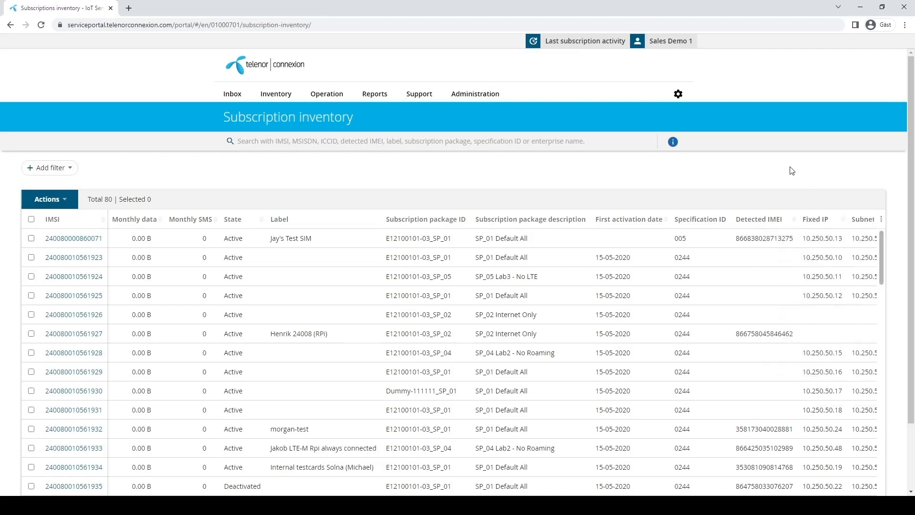
Step: Sort the subscription inventory by monthly data in descending order and open the subscription with the highest usage
{"action": "left_click", "coordinate": [143, 219]}
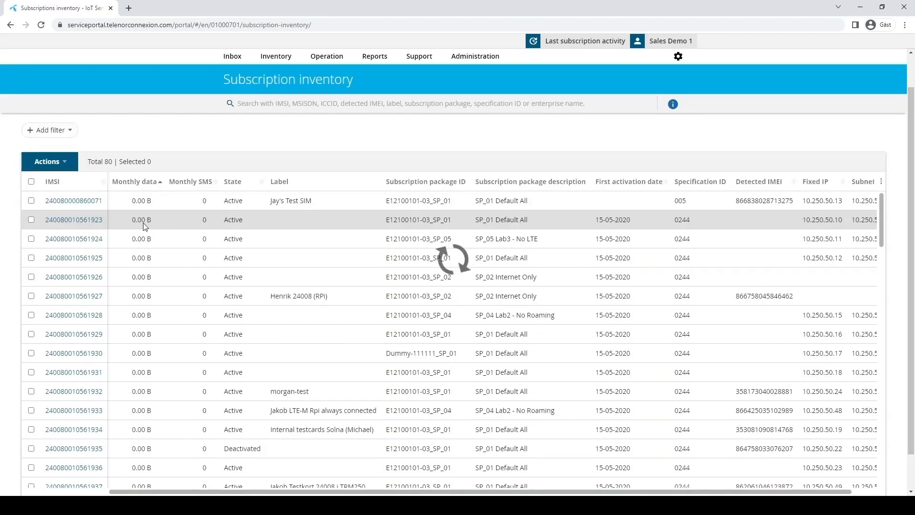
{"action": "left_click", "coordinate": [138, 185]}
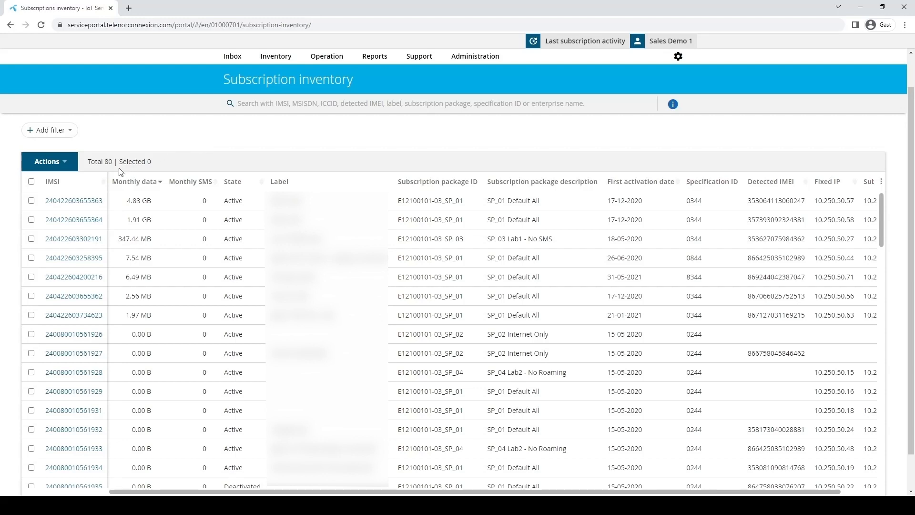
{"action": "left_click", "coordinate": [85, 201]}
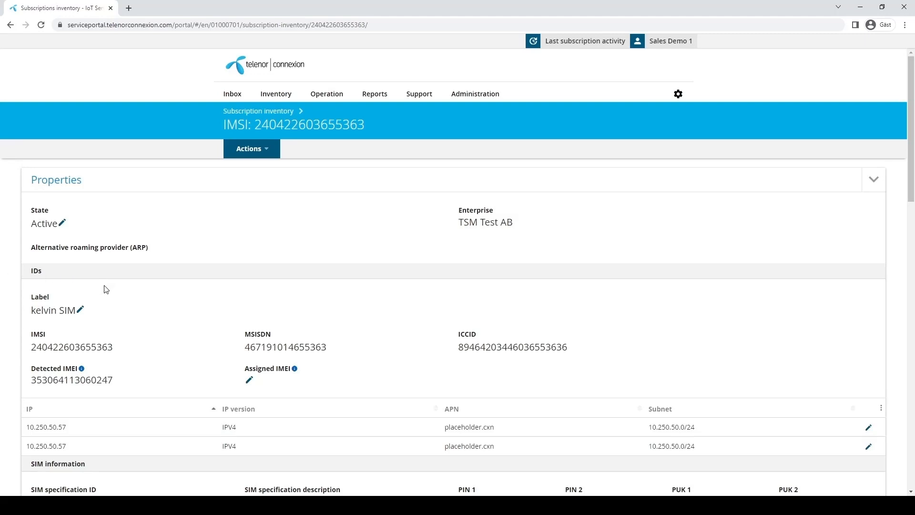
{"action": "left_click", "coordinate": [95, 313]}
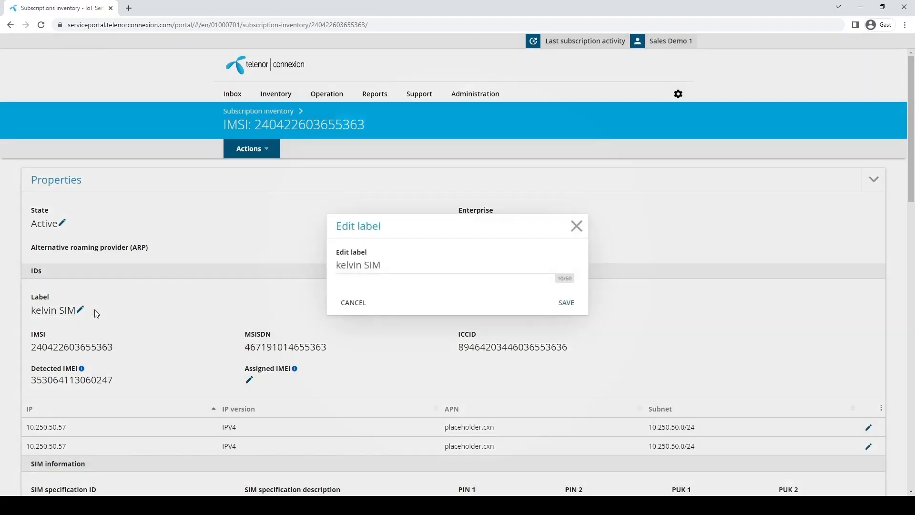
{"action": "left_click_drag", "start_coordinate": [384, 259], "coordinate": [322, 267]}
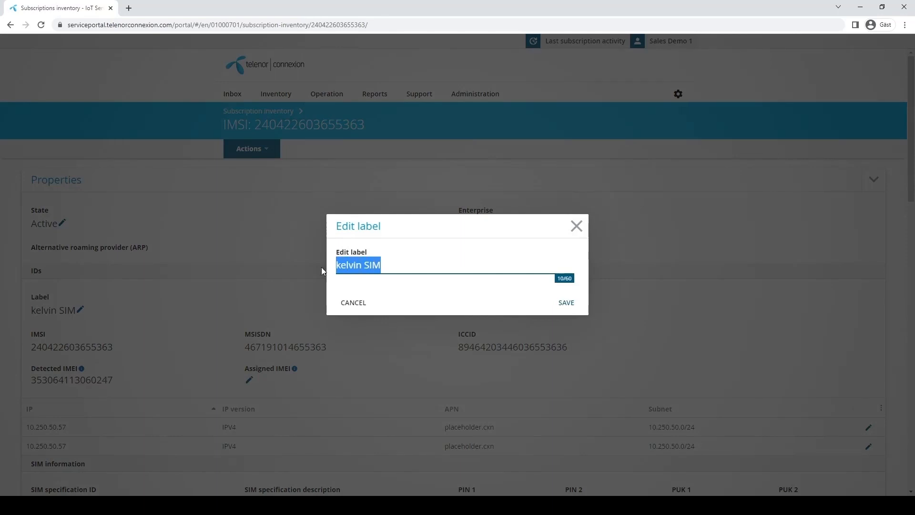
{"action": "left_click", "coordinate": [391, 268]}
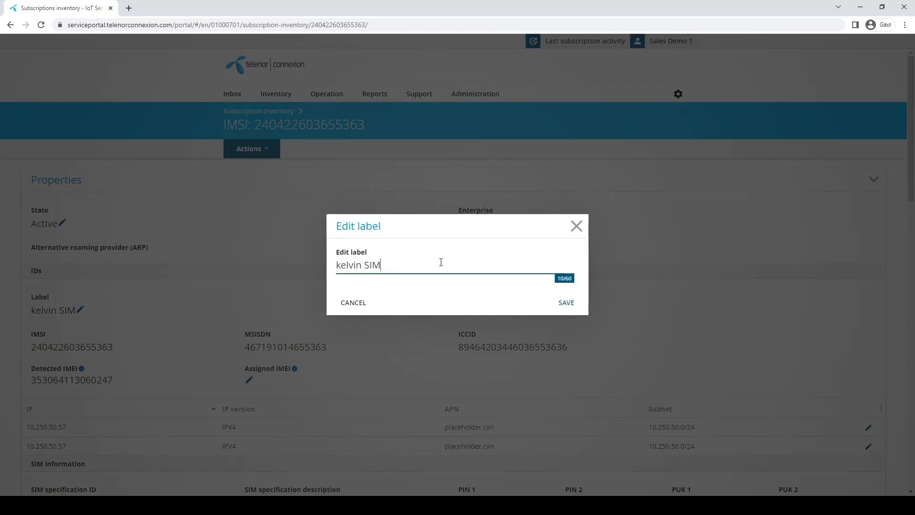
{"action": "left_click", "coordinate": [573, 228]}
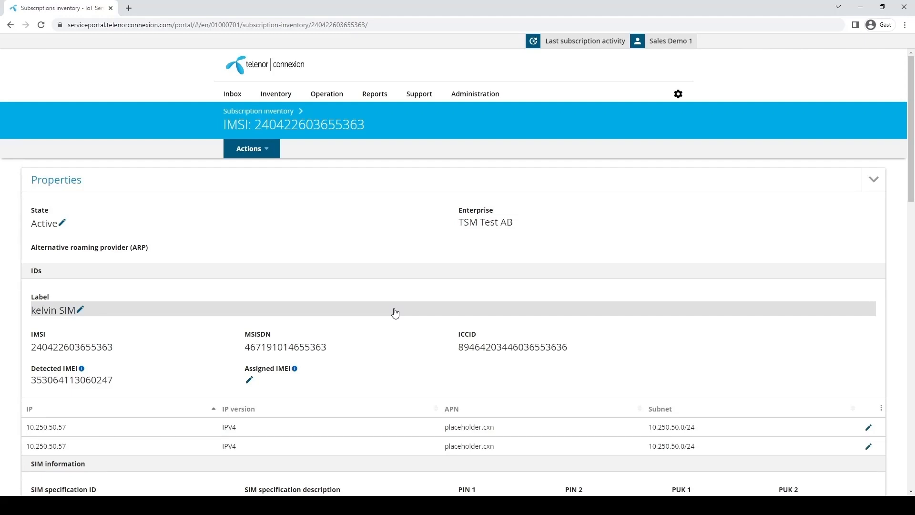
Step: Examine the subscription's SIM information, life cycle, roaming settings, pricing, services and extra settings
{"action": "scroll", "coordinate": [394, 312], "scroll_direction": "down", "scroll_amount": 6}
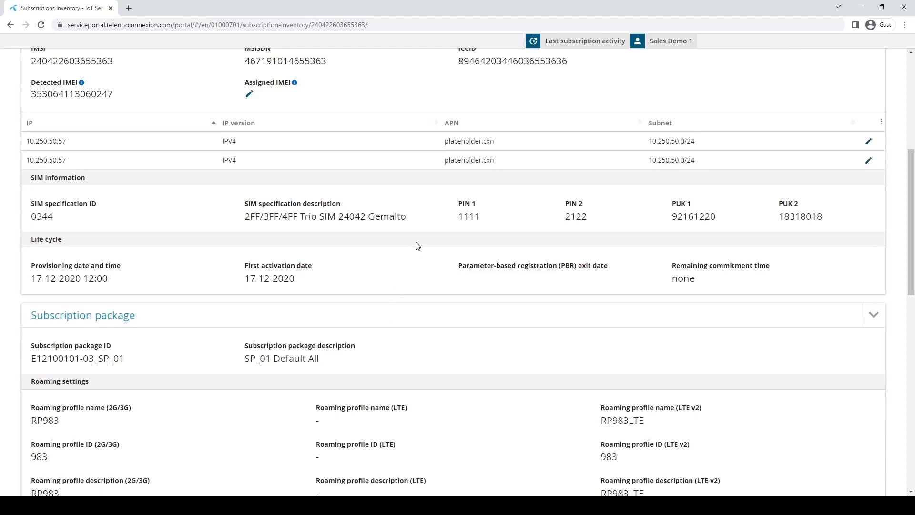
{"action": "left_click_drag", "start_coordinate": [407, 217], "coordinate": [241, 217]}
{"action": "left_click", "coordinate": [262, 219]}
{"action": "scroll", "coordinate": [328, 286], "scroll_direction": "down", "scroll_amount": 5}
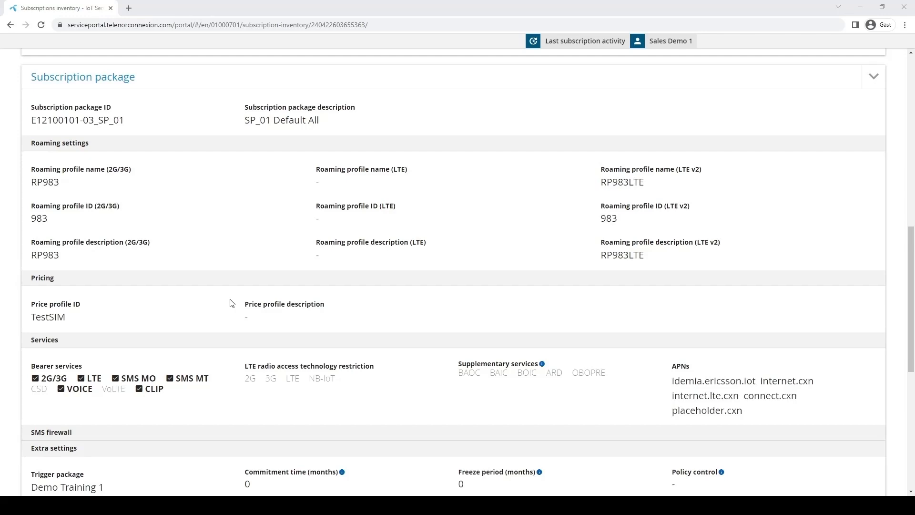
{"action": "scroll", "coordinate": [230, 303], "scroll_direction": "down", "scroll_amount": 7}
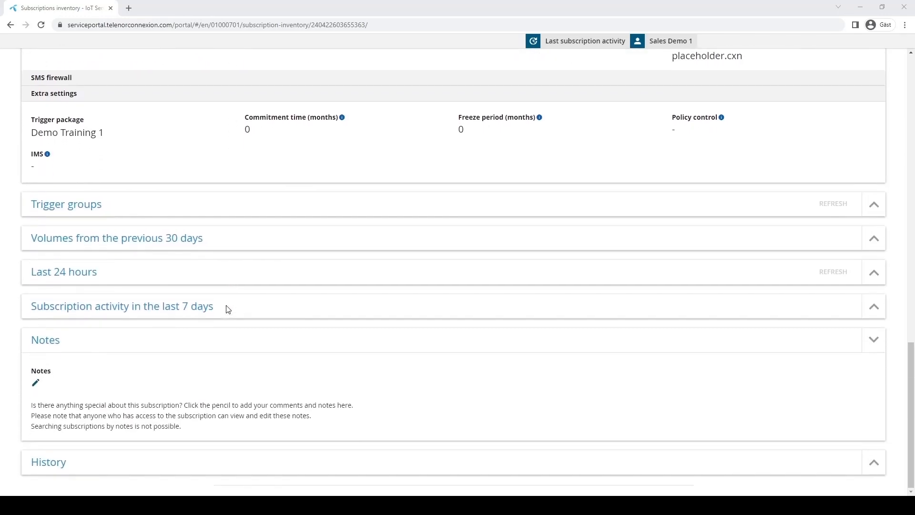
Step: Expand the previous 30 days' volumes, zoom the data chart to 29.05–31.05, and restore the full range
{"action": "left_click", "coordinate": [873, 237]}
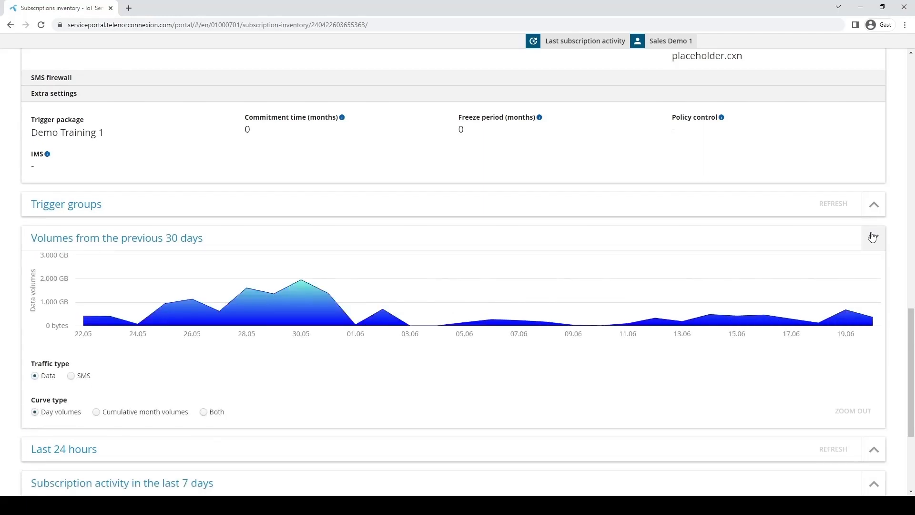
{"action": "mouse_move", "coordinate": [304, 286]}
{"action": "mouse_move", "coordinate": [327, 313]}
{"action": "left_click_drag", "start_coordinate": [328, 312], "coordinate": [340, 309]}
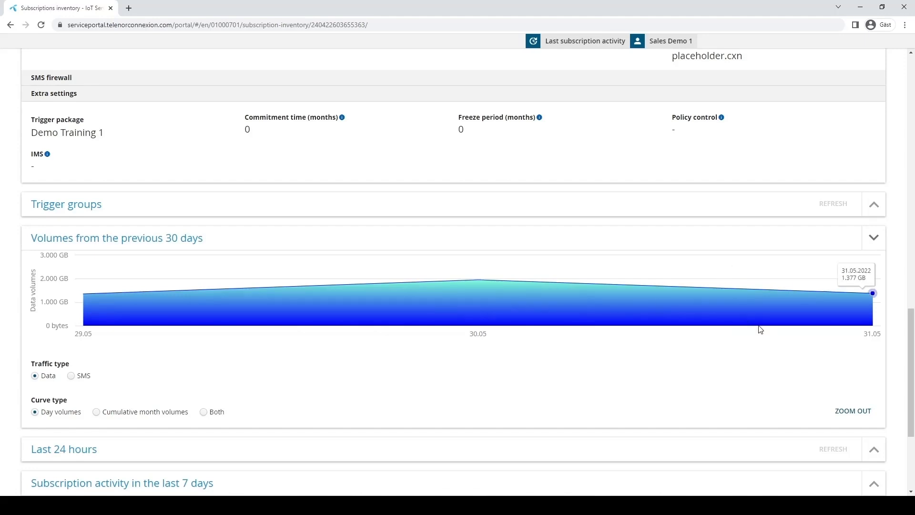
{"action": "left_click", "coordinate": [843, 416]}
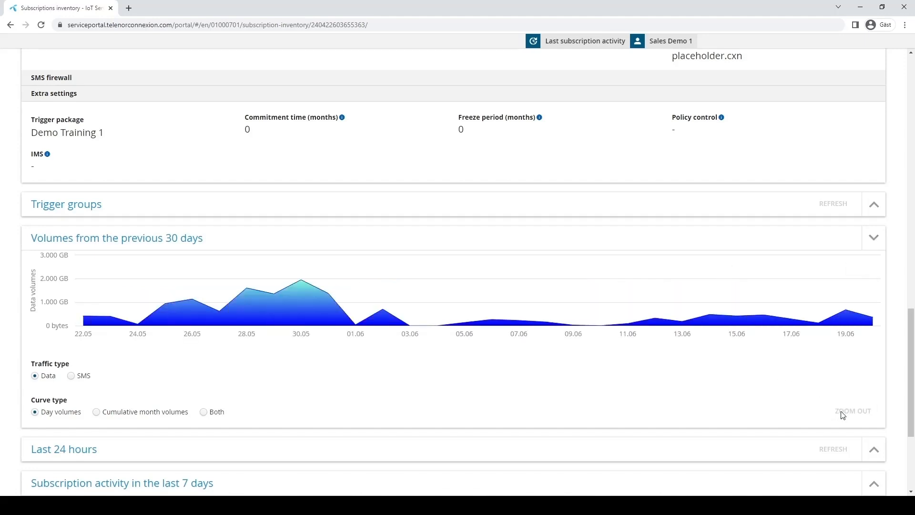
Step: Expand the subscription's last 24 hours section to review its traffic summary
{"action": "scroll", "coordinate": [722, 421], "scroll_direction": "down", "scroll_amount": 3}
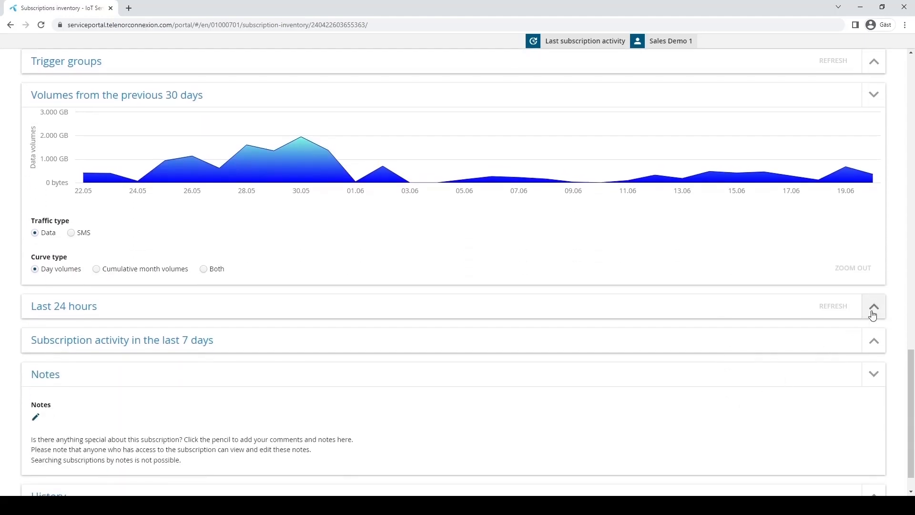
{"action": "left_click", "coordinate": [873, 314]}
{"action": "scroll", "coordinate": [867, 331], "scroll_direction": "down", "scroll_amount": 2}
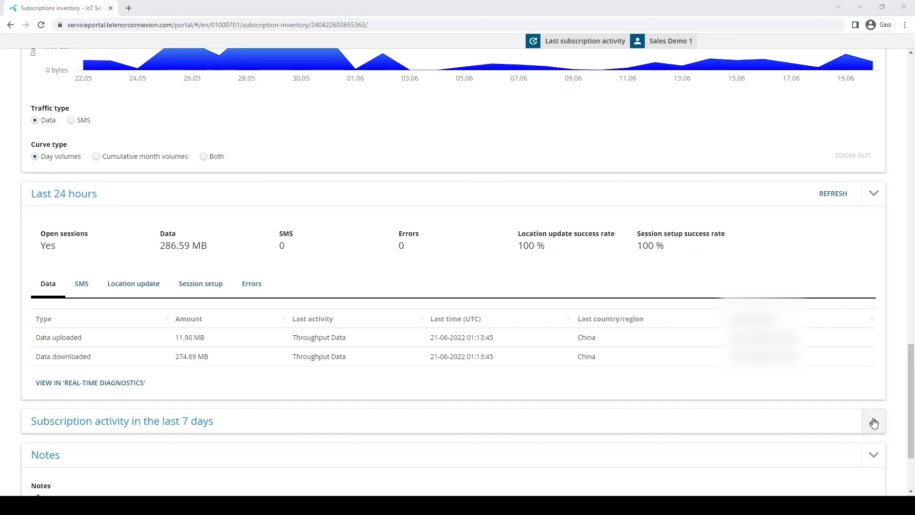
Step: Expand the last 7 days' subscription activity and inspect the 15 June Delete session OK (05:35:37) and Throughput Data (02:32:57) events
{"action": "left_click", "coordinate": [875, 424]}
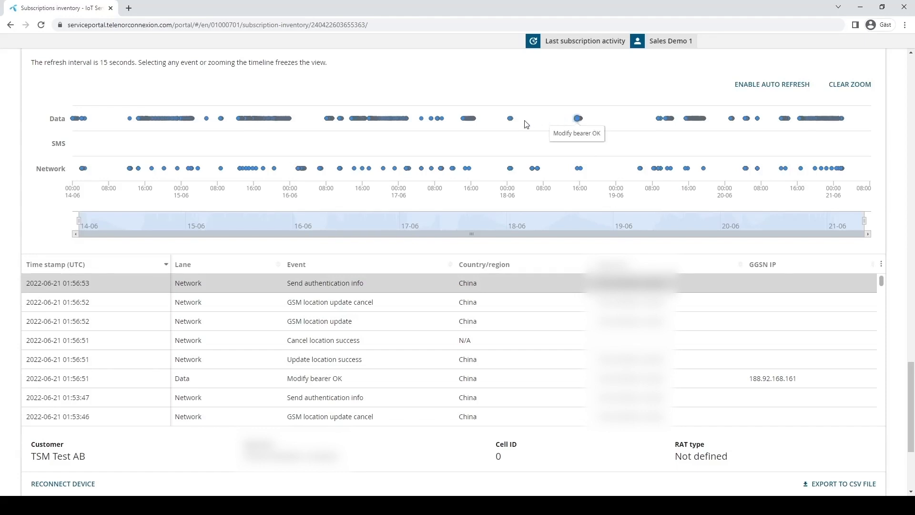
{"action": "mouse_move", "coordinate": [512, 123]}
{"action": "mouse_move", "coordinate": [448, 123]}
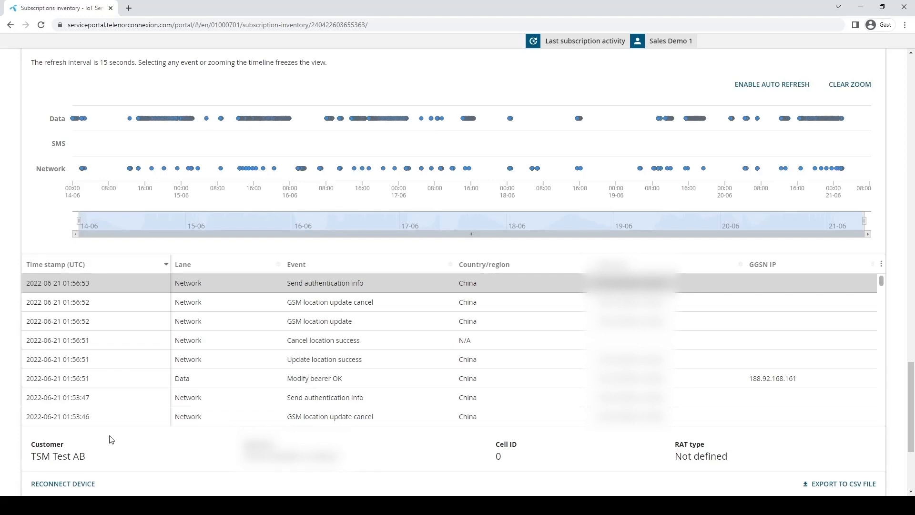
{"action": "left_click", "coordinate": [208, 123]}
{"action": "scroll", "coordinate": [128, 302], "scroll_direction": "down", "scroll_amount": 3}
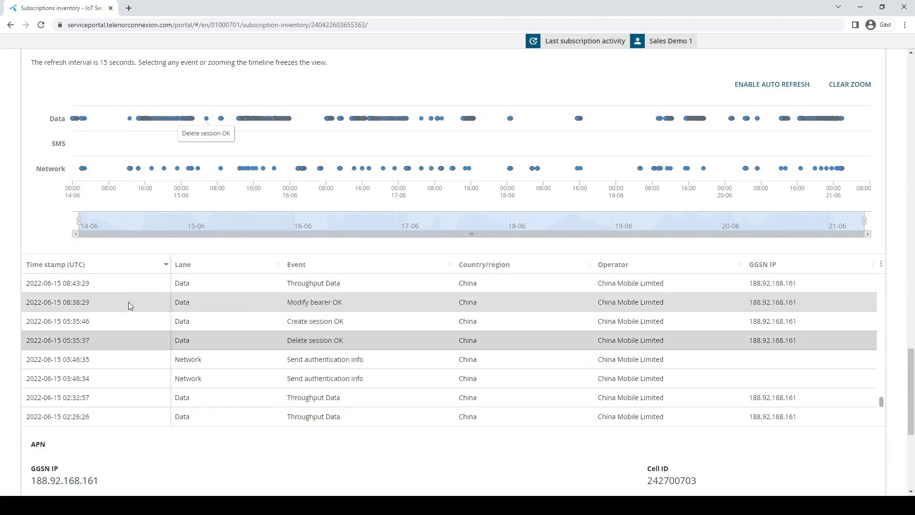
{"action": "scroll", "coordinate": [192, 454], "scroll_direction": "down", "scroll_amount": 1}
{"action": "scroll", "coordinate": [192, 454], "scroll_direction": "down", "scroll_amount": 3}
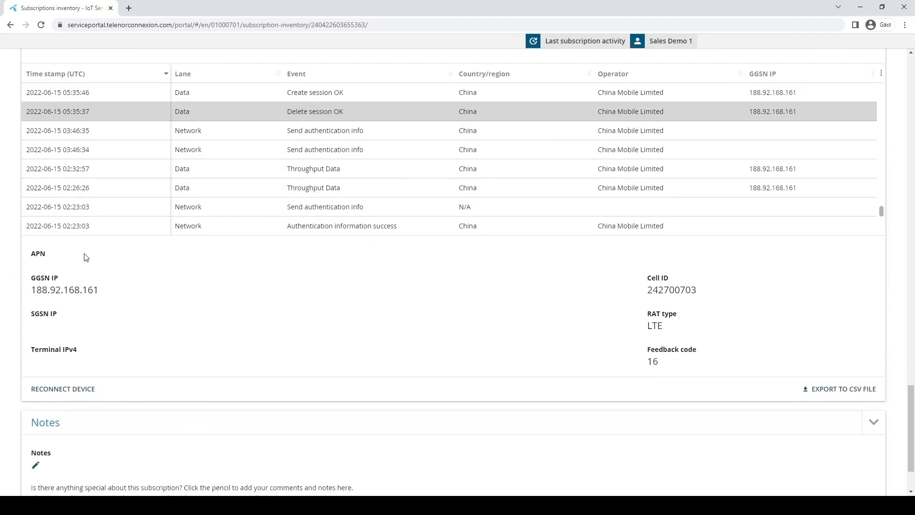
{"action": "left_click", "coordinate": [150, 172]}
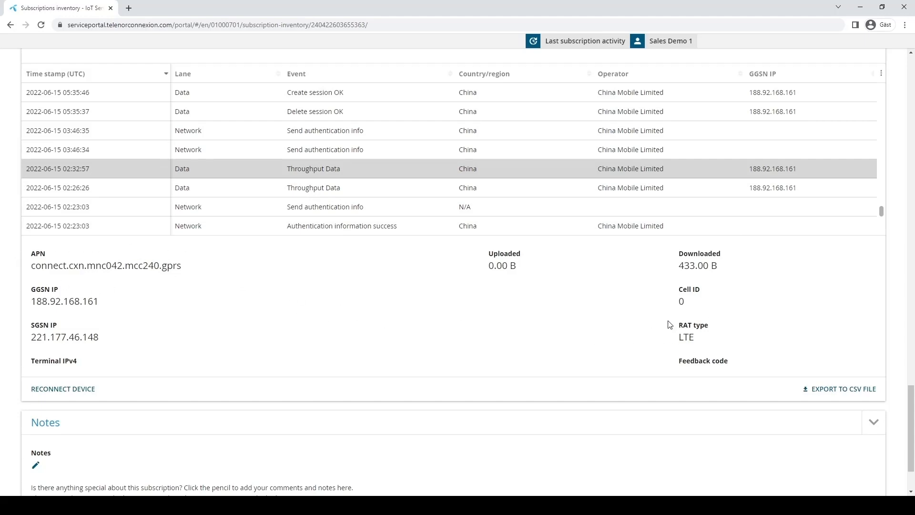
Step: Expand the subscription's history section below the notes
{"action": "scroll", "coordinate": [517, 337], "scroll_direction": "down", "scroll_amount": 2}
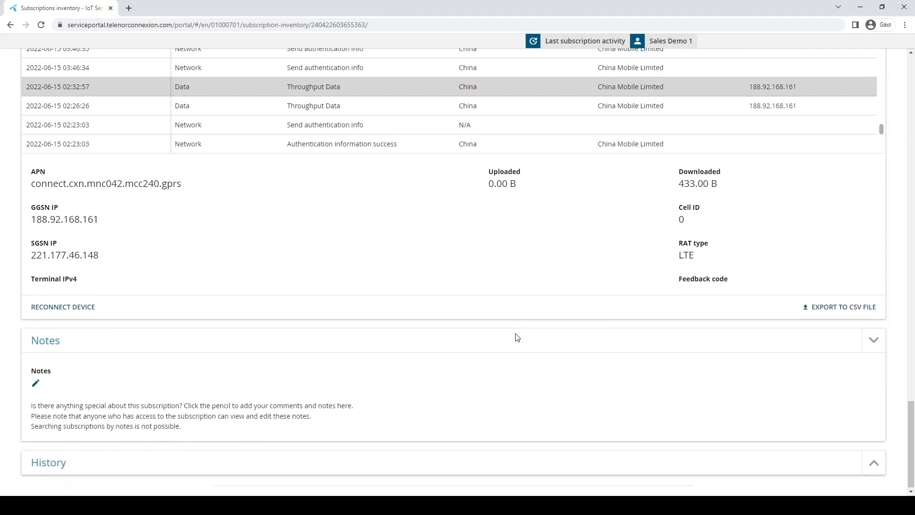
{"action": "left_click", "coordinate": [879, 466]}
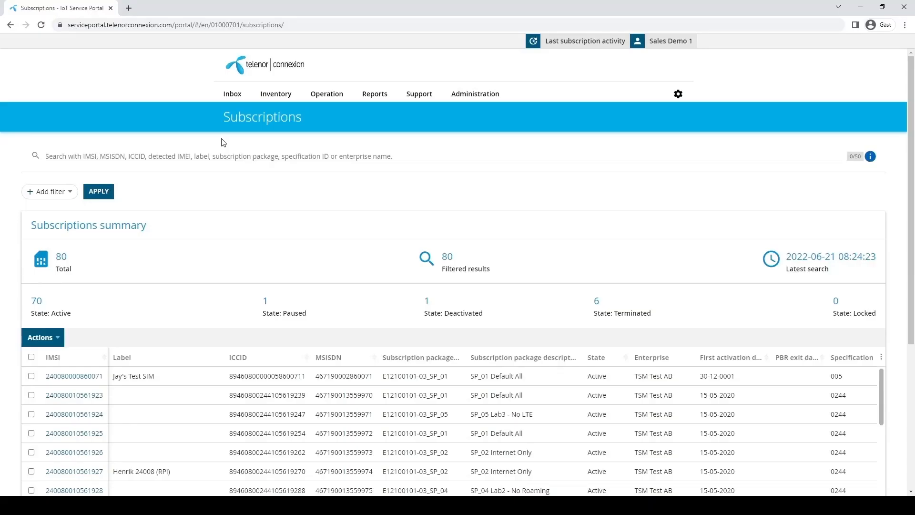
Step: Open the Subscription requests page for submitted subscription-related requests and SIM orders
{"action": "left_click", "coordinate": [232, 95]}
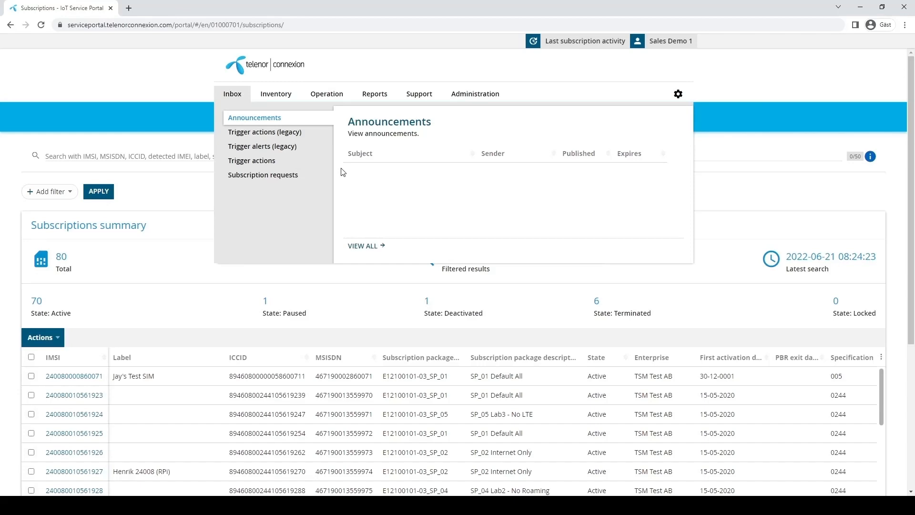
{"action": "mouse_move", "coordinate": [319, 178]}
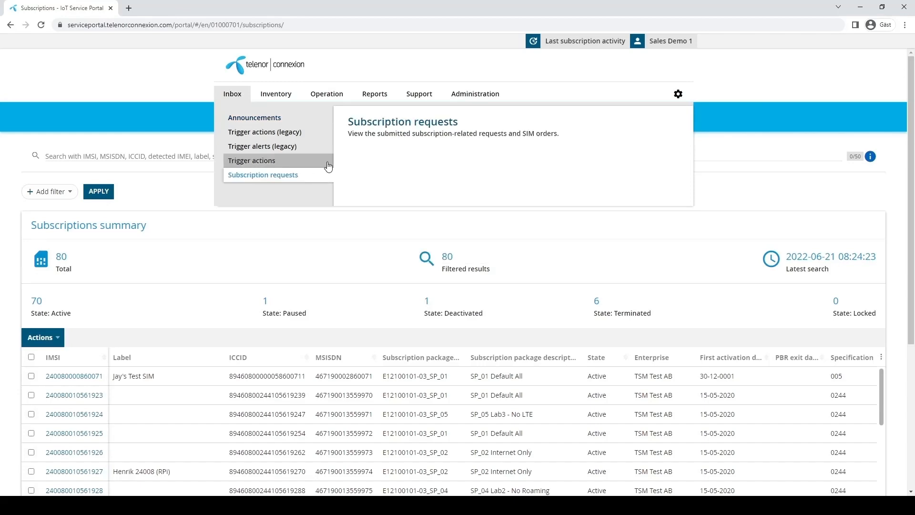
{"action": "left_click", "coordinate": [382, 129]}
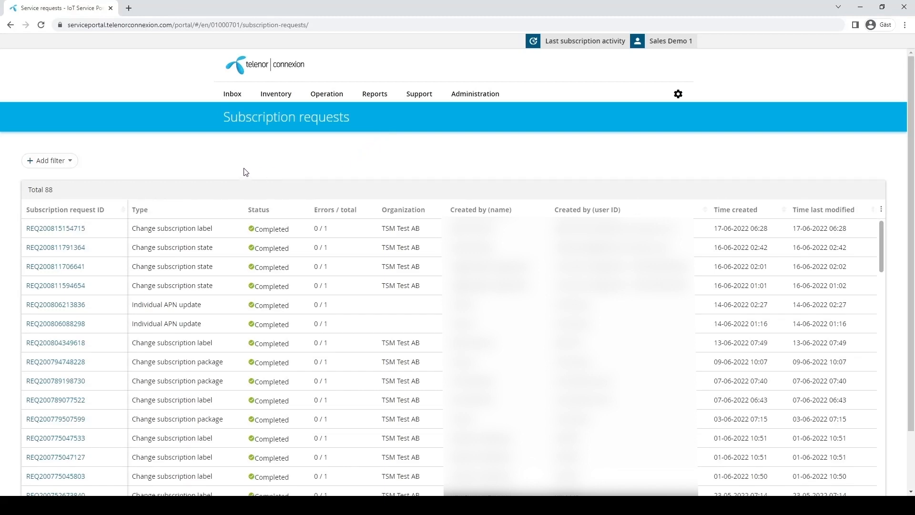
Step: Review the filter options for subscription requests and locate the Trigger actions entry of the inbox
{"action": "left_click", "coordinate": [71, 162]}
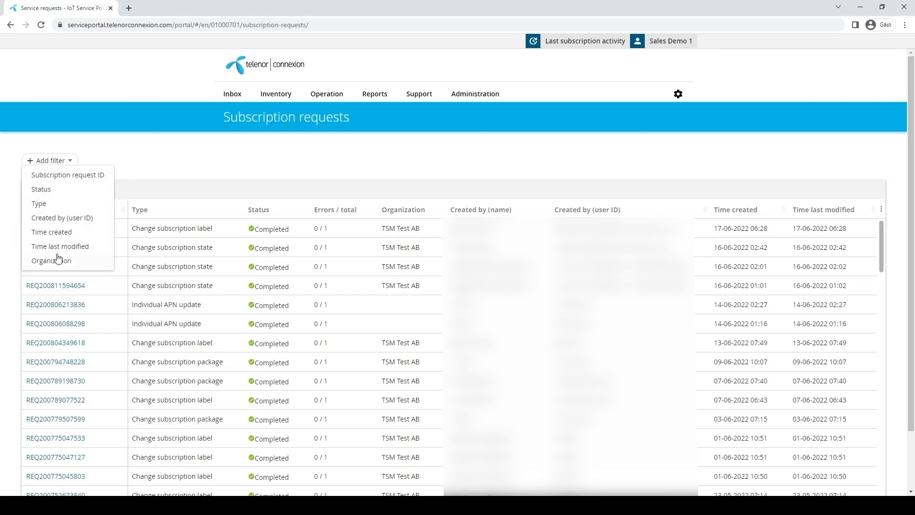
{"action": "left_click", "coordinate": [159, 167]}
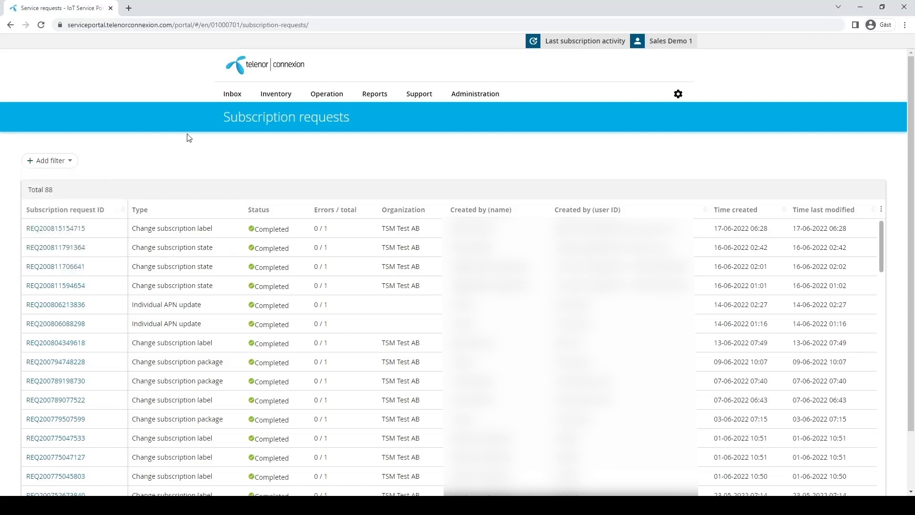
{"action": "mouse_move", "coordinate": [239, 98]}
{"action": "mouse_move", "coordinate": [253, 160]}
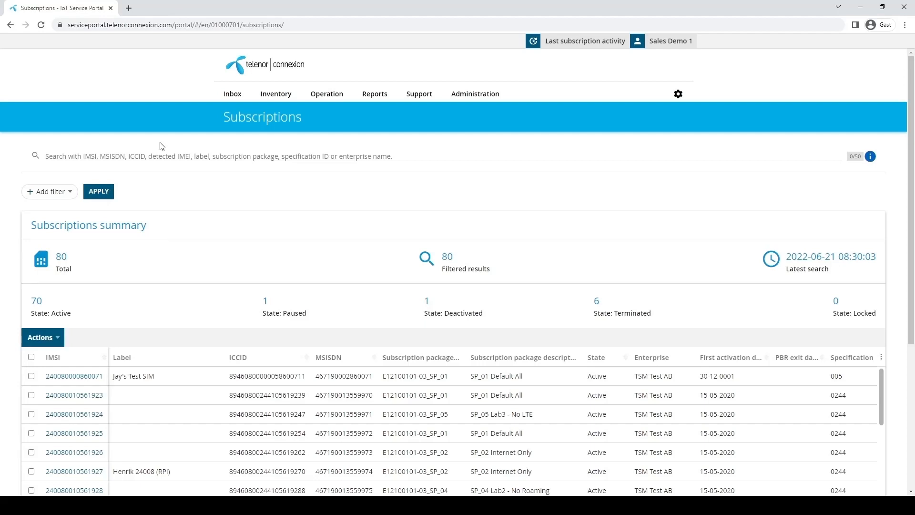
Step: Open the non-legacy Trigger management page among the automation functions for operations
{"action": "left_click", "coordinate": [320, 94]}
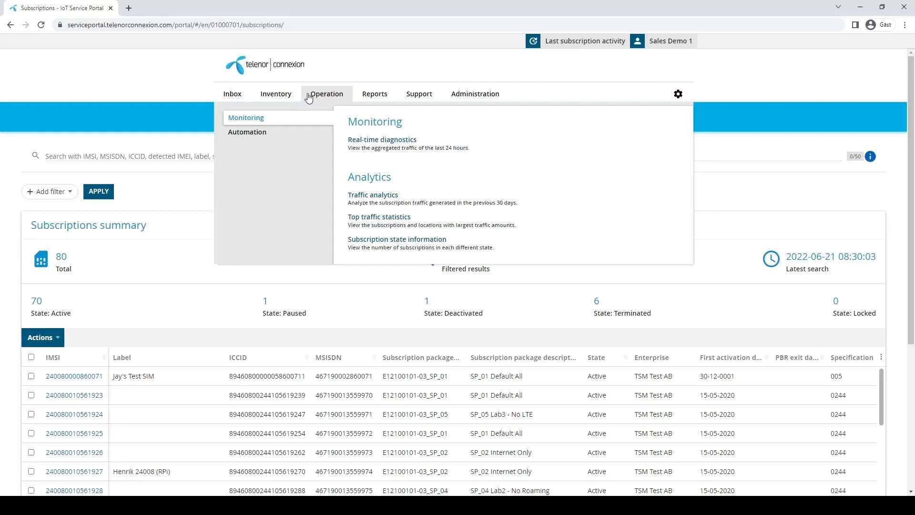
{"action": "left_click", "coordinate": [275, 138]}
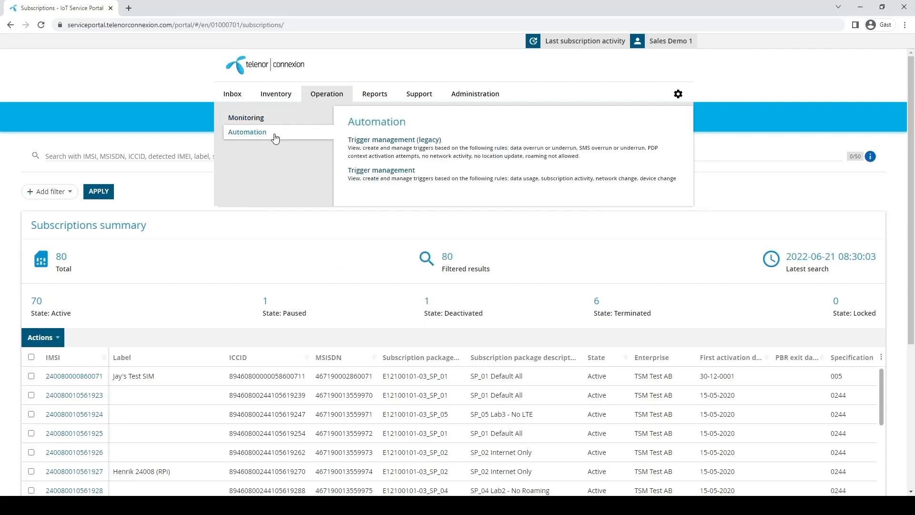
{"action": "left_click", "coordinate": [374, 179]}
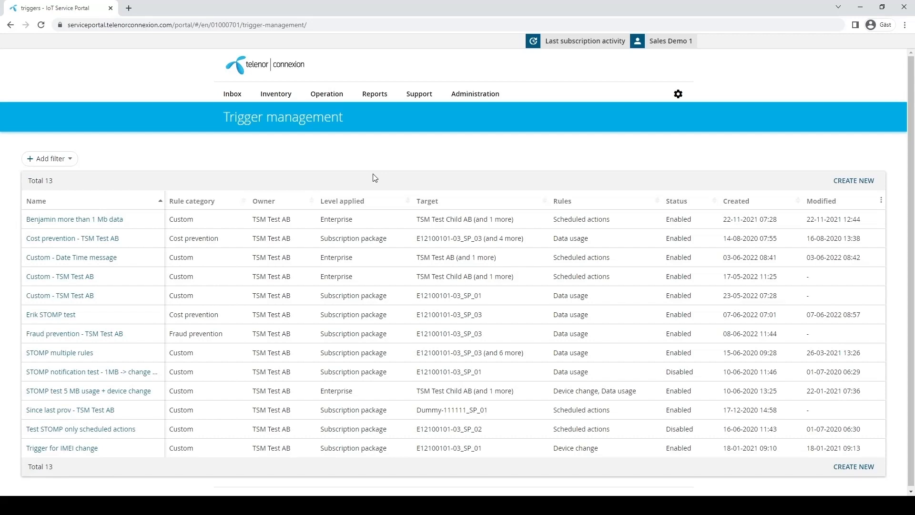
Step: Start a new trigger group targeting subscription package Dummy-111111_SP_01 and choose the Custom rule category
{"action": "left_click", "coordinate": [851, 182]}
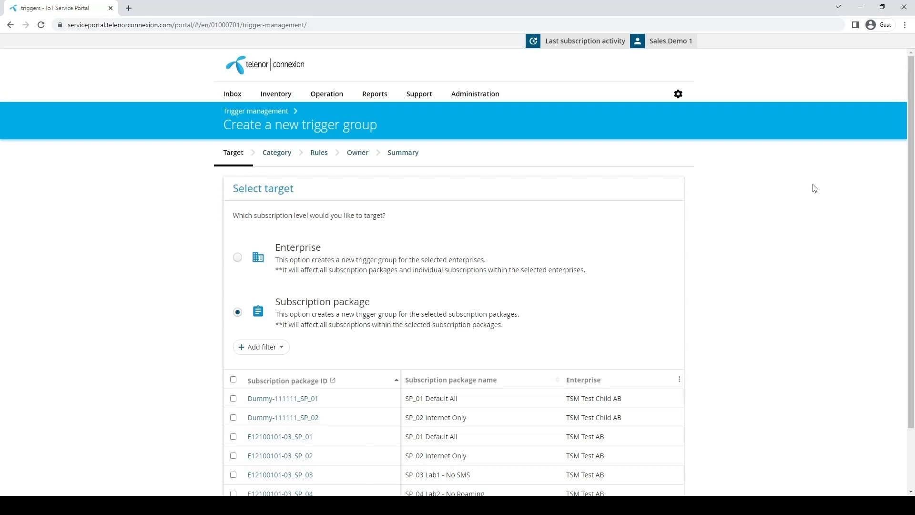
{"action": "scroll", "coordinate": [815, 188], "scroll_direction": "down", "scroll_amount": 2}
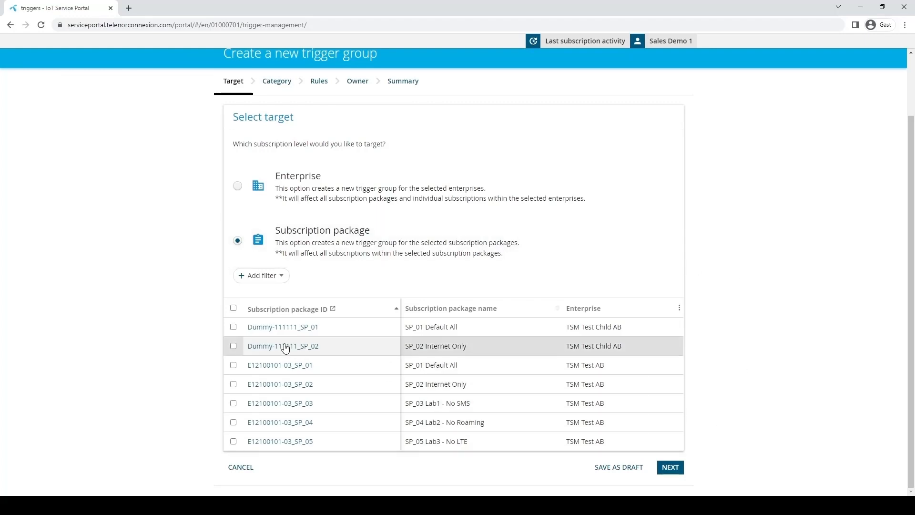
{"action": "left_click", "coordinate": [233, 326]}
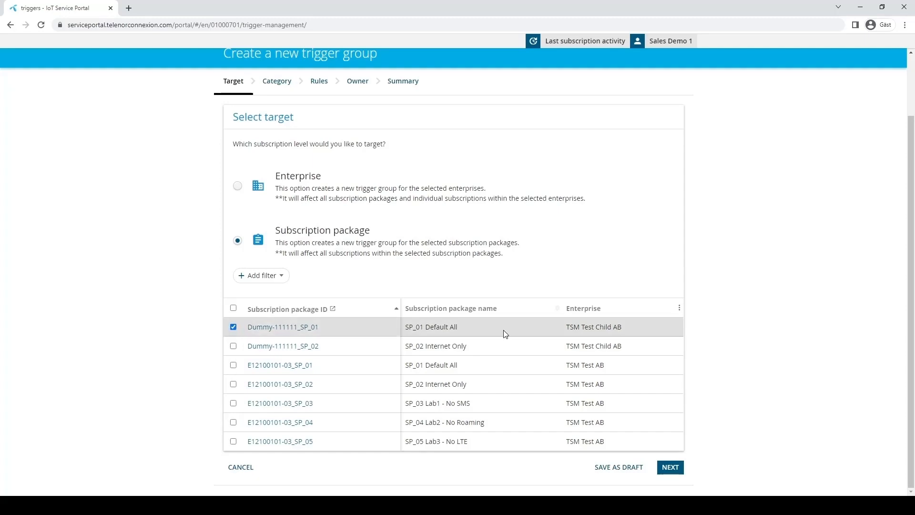
{"action": "left_click", "coordinate": [669, 468]}
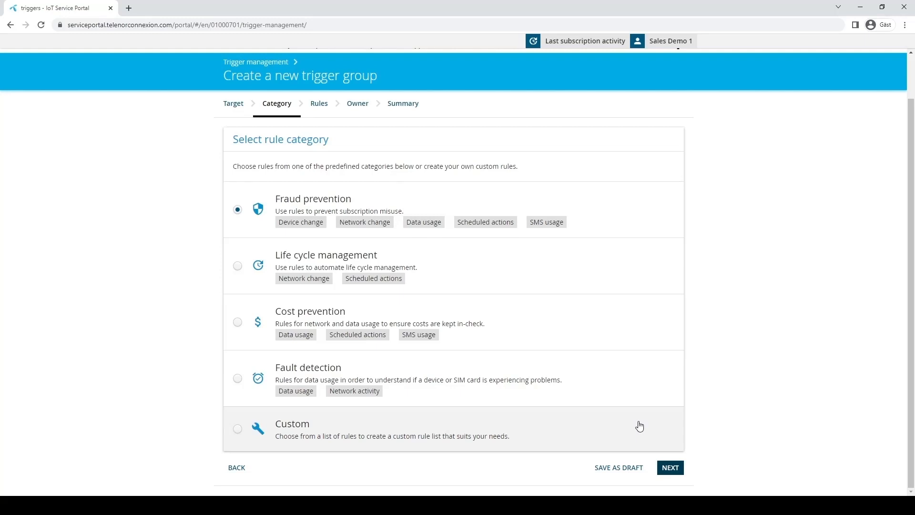
{"action": "left_click", "coordinate": [640, 426]}
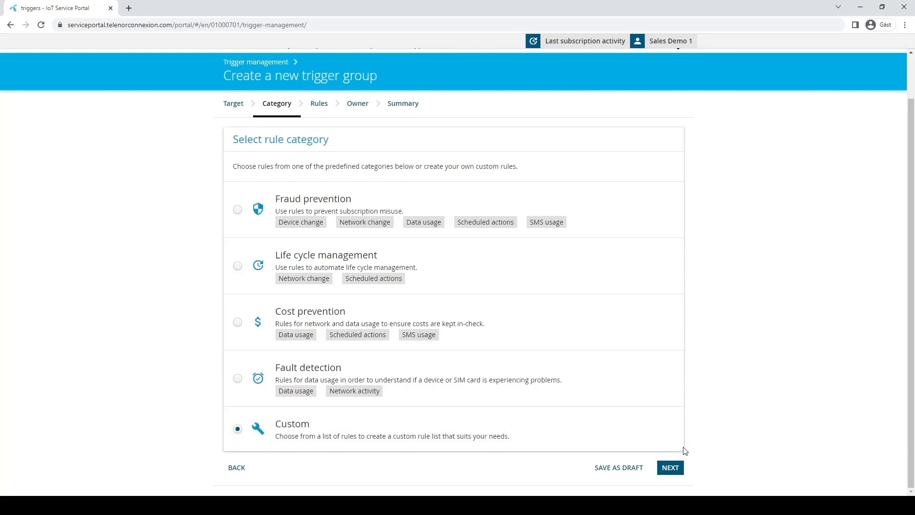
{"action": "left_click", "coordinate": [670, 469]}
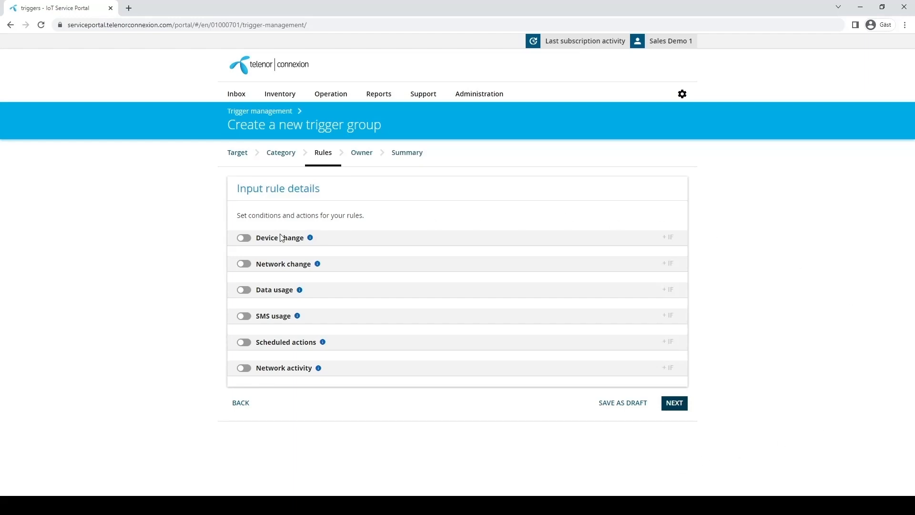
Step: Enable the Device change rule with the condition "does not match the assigned device" and the action "send notification"
{"action": "left_click", "coordinate": [244, 242]}
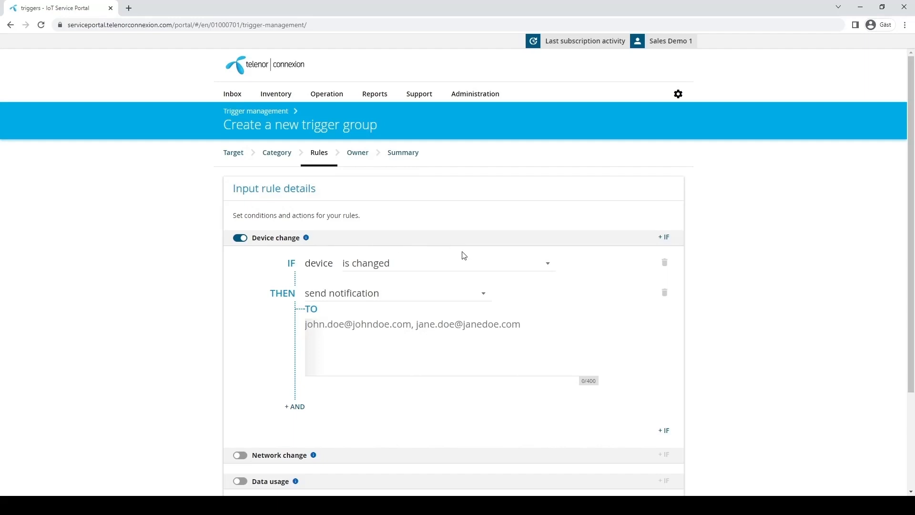
{"action": "left_click", "coordinate": [549, 265]}
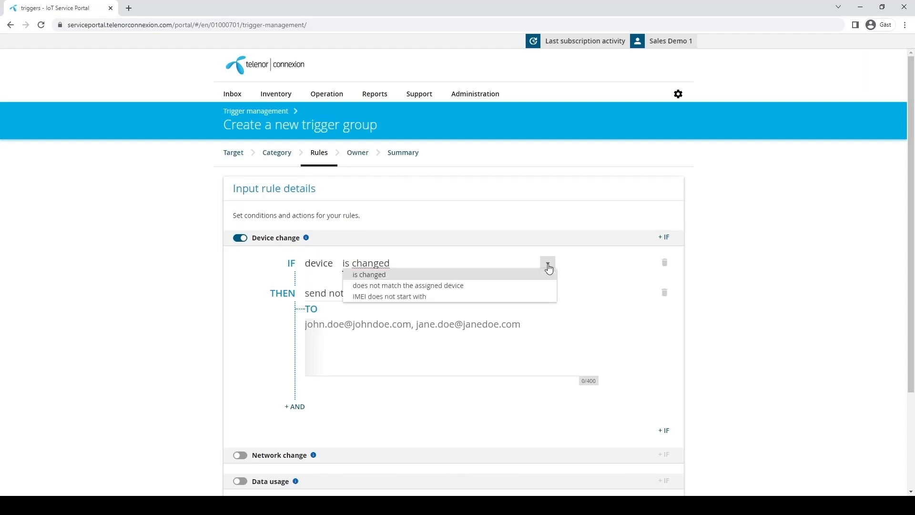
{"action": "left_click", "coordinate": [517, 286]}
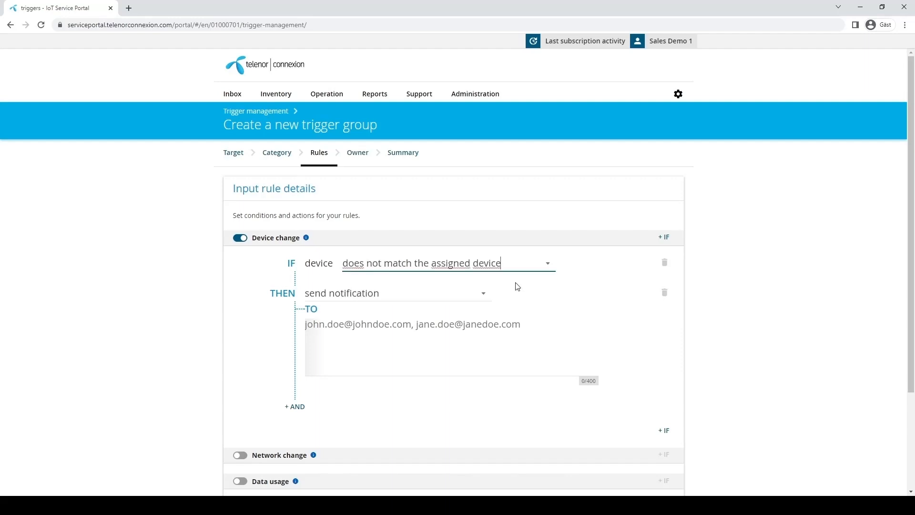
{"action": "left_click", "coordinate": [518, 286]}
{"action": "left_click", "coordinate": [483, 293]}
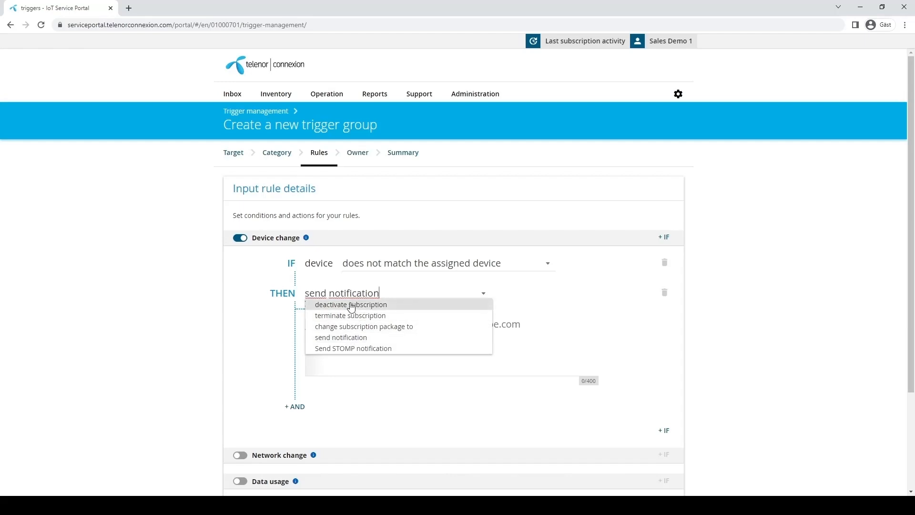
{"action": "left_click", "coordinate": [343, 337]}
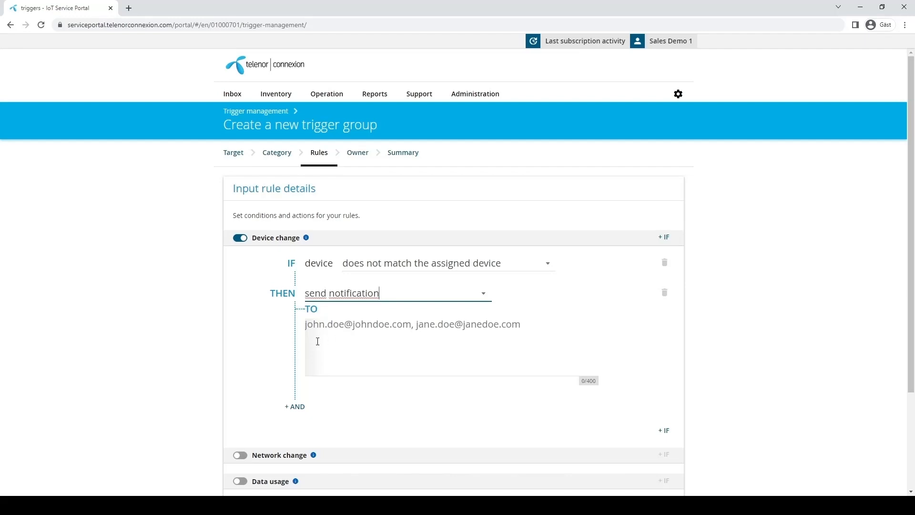
Step: Add a second action, "deactivate subscription", to the Device change rule
{"action": "left_click", "coordinate": [294, 406]}
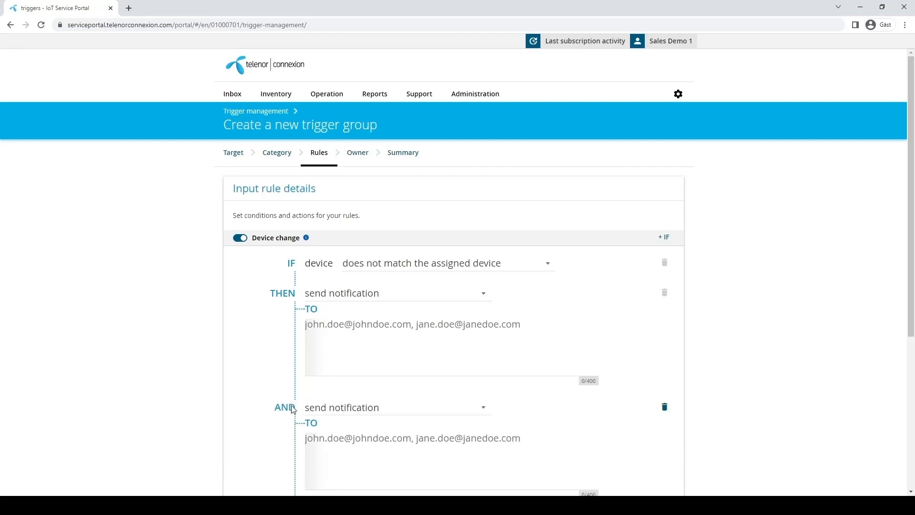
{"action": "scroll", "coordinate": [239, 386], "scroll_direction": "down", "scroll_amount": 2}
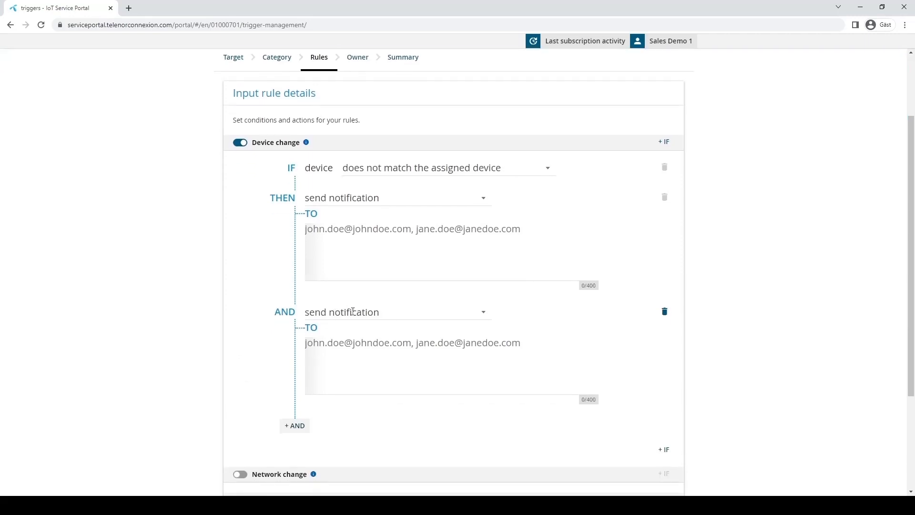
{"action": "left_click", "coordinate": [485, 313]}
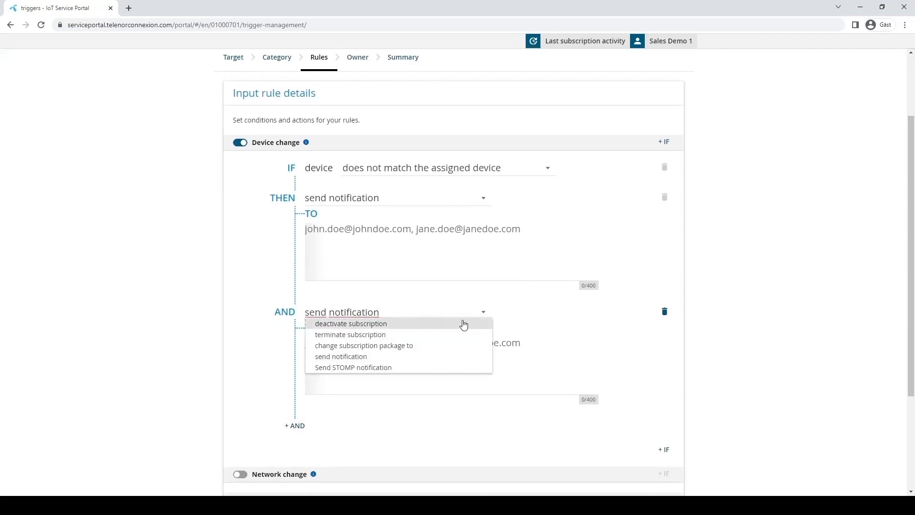
{"action": "left_click", "coordinate": [464, 325]}
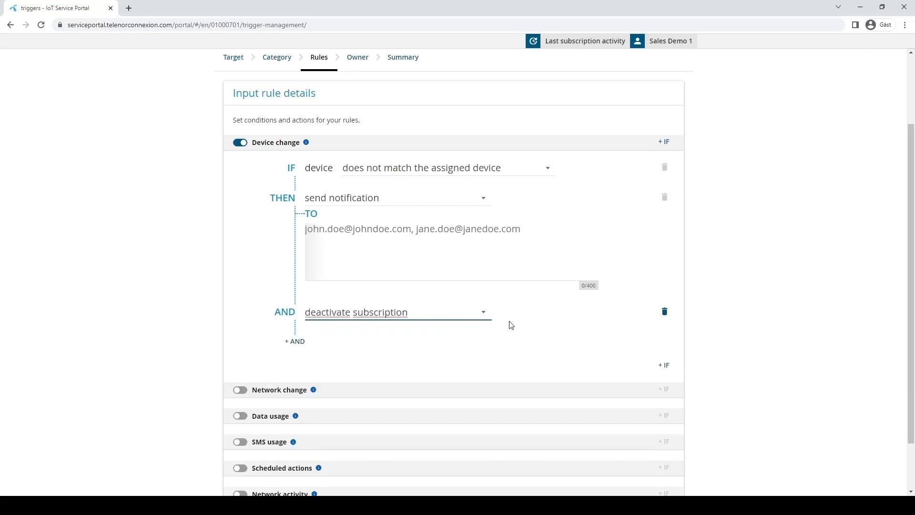
{"action": "left_click", "coordinate": [521, 324]}
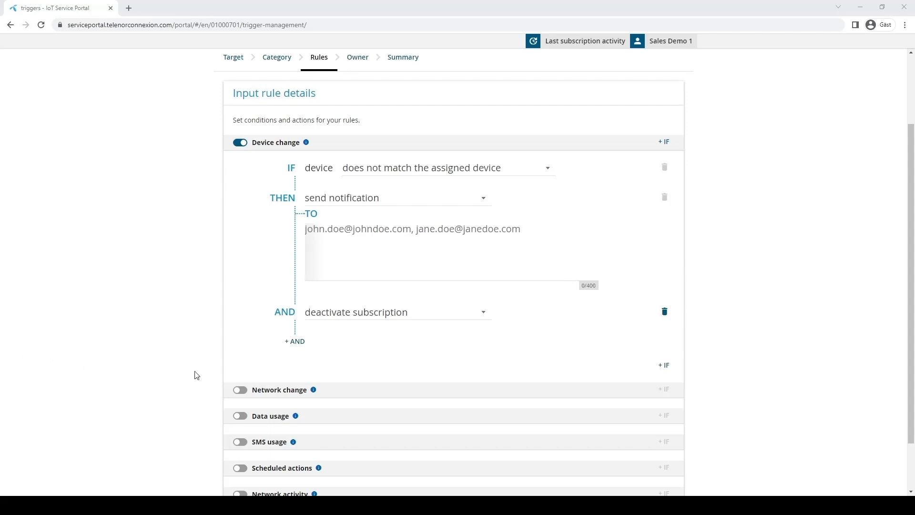
Step: Enable the Network change rule for "network is" Australia (505), all networks, keeping "send notification" as its action
{"action": "left_click", "coordinate": [240, 390]}
{"action": "scroll", "coordinate": [148, 379], "scroll_direction": "down", "scroll_amount": 4}
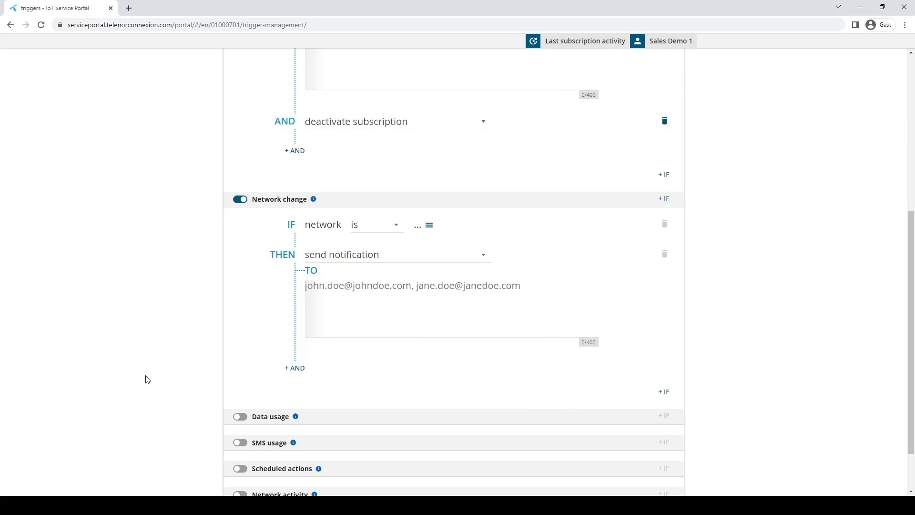
{"action": "left_click", "coordinate": [394, 224]}
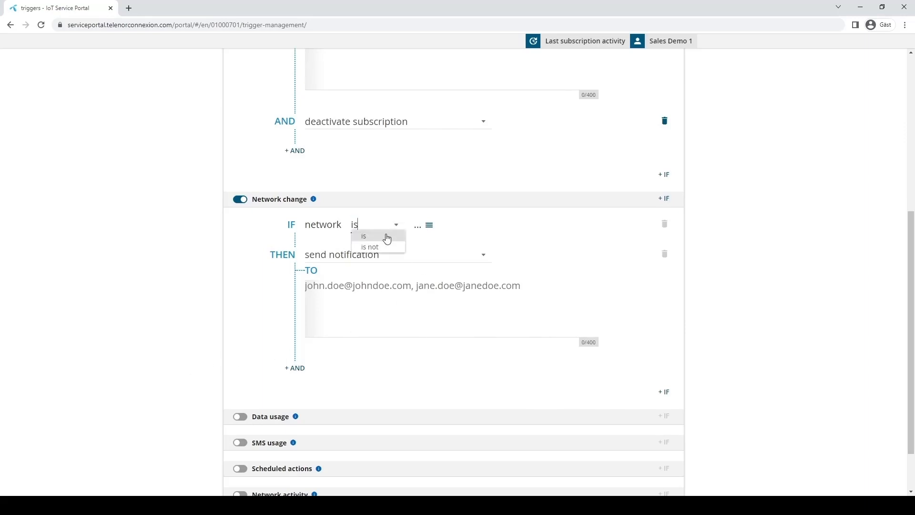
{"action": "left_click", "coordinate": [387, 237]}
{"action": "left_click", "coordinate": [429, 225]}
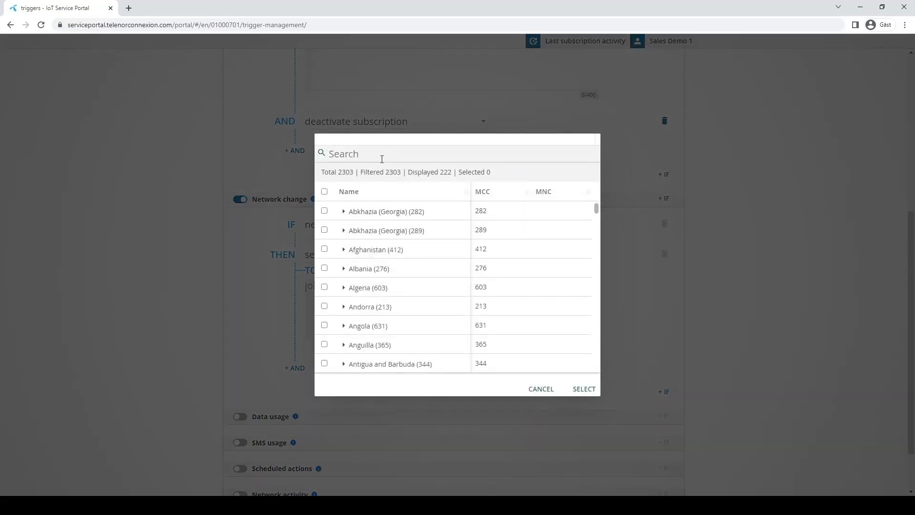
{"action": "left_click", "coordinate": [381, 158]}
{"action": "type", "text": "austr"}
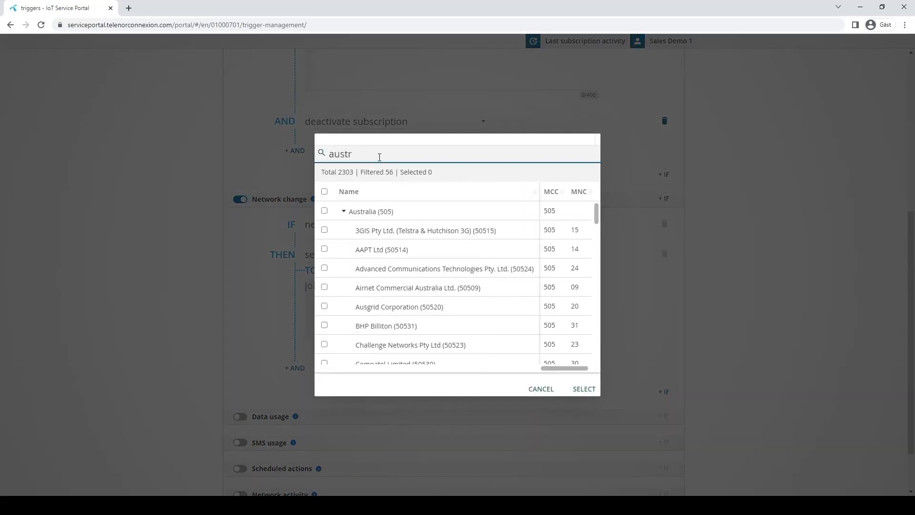
{"action": "left_click", "coordinate": [324, 210]}
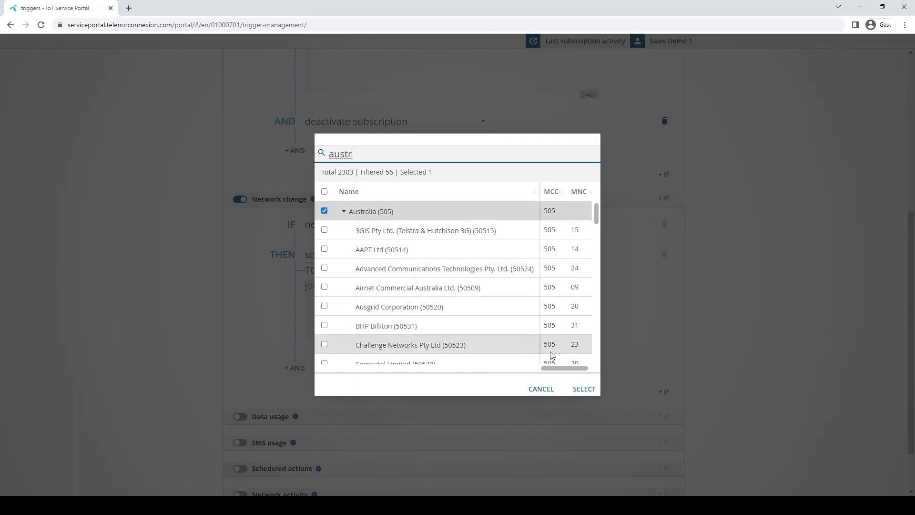
{"action": "left_click", "coordinate": [585, 389]}
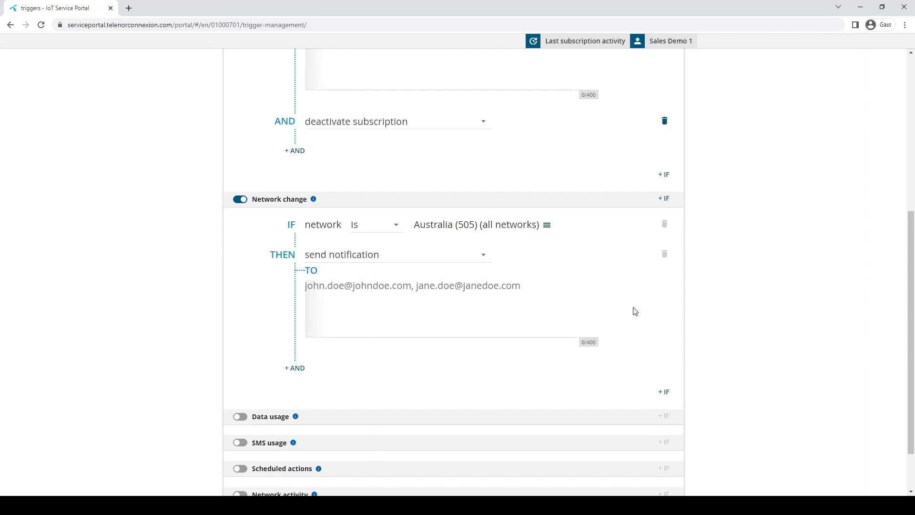
{"action": "left_click", "coordinate": [488, 257]}
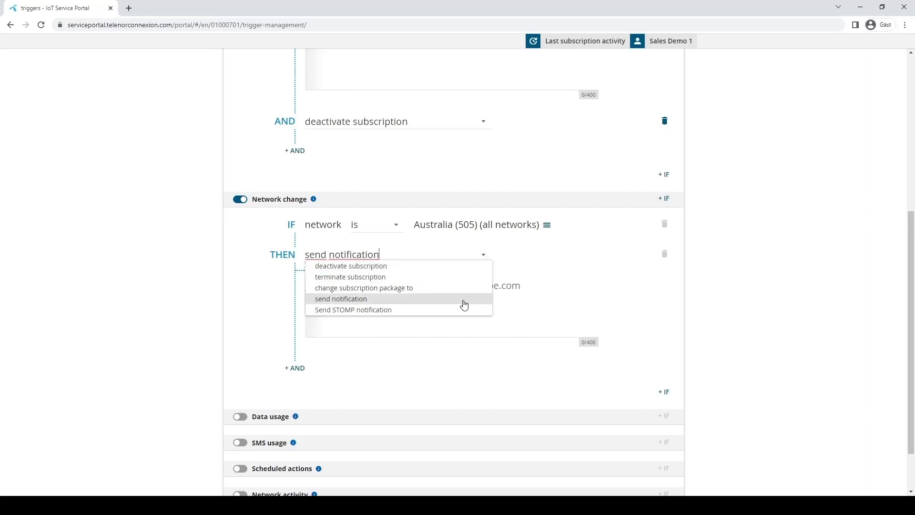
{"action": "left_click", "coordinate": [568, 286]}
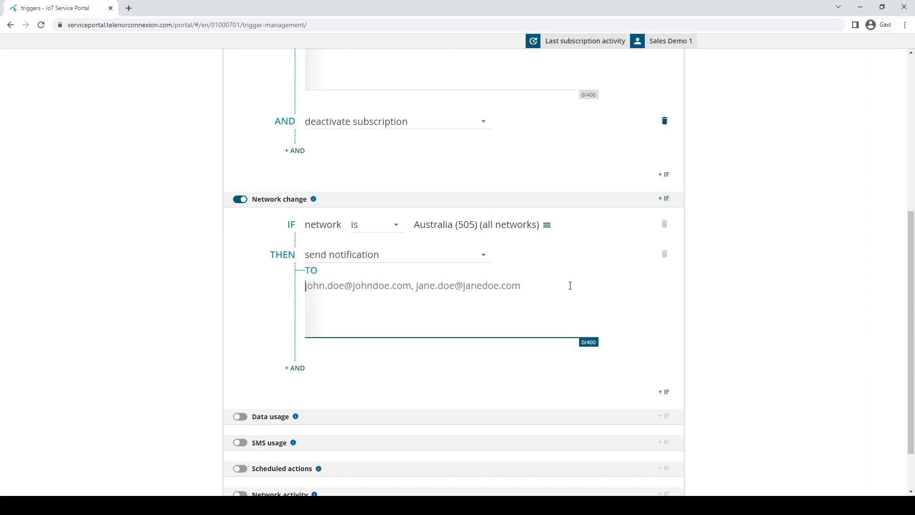
Step: Enable the Data usage rule with a threshold of more than 10 MB from beginning of month, keeping "send notification" as its action
{"action": "scroll", "coordinate": [568, 288], "scroll_direction": "down", "scroll_amount": 1}
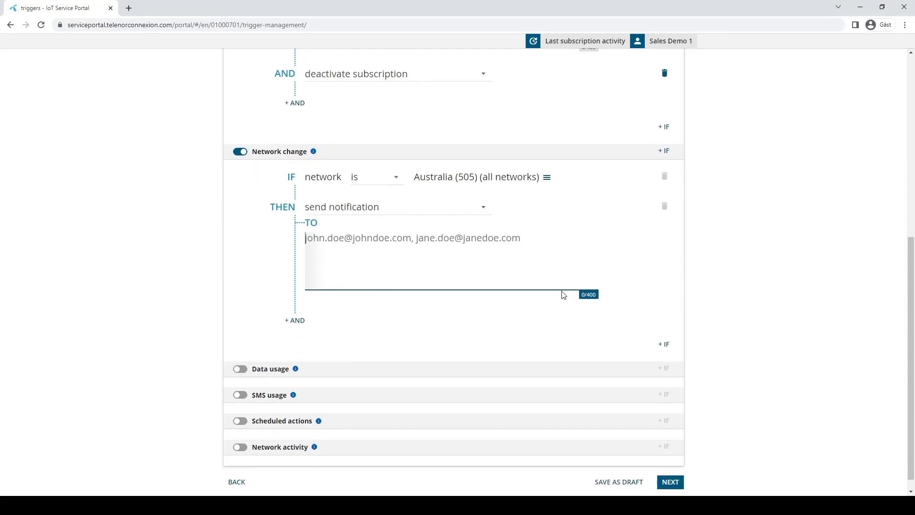
{"action": "left_click", "coordinate": [239, 355]}
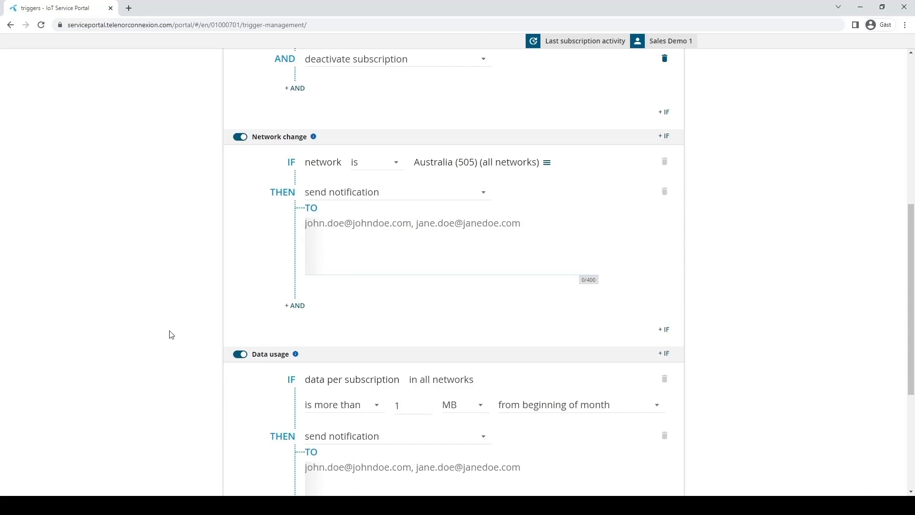
{"action": "scroll", "coordinate": [171, 335], "scroll_direction": "down", "scroll_amount": 3}
{"action": "scroll", "coordinate": [171, 335], "scroll_direction": "down", "scroll_amount": 1}
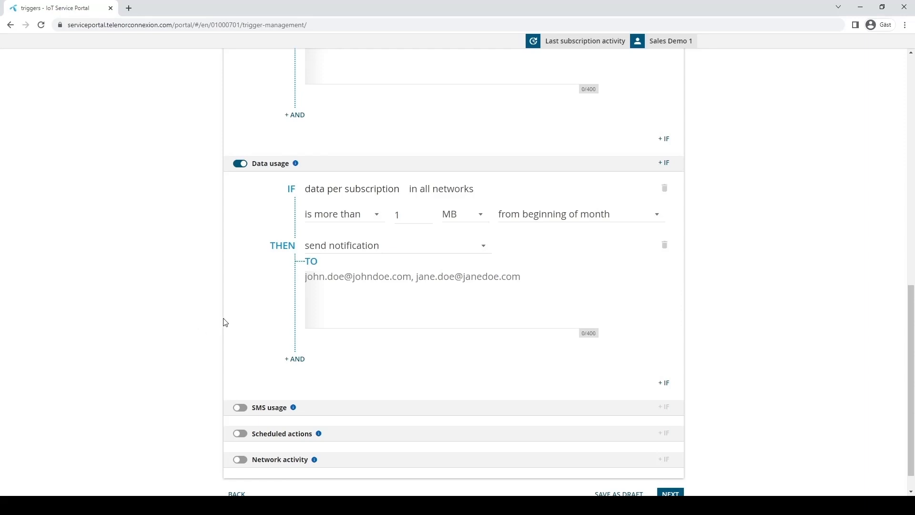
{"action": "left_click", "coordinate": [406, 216]}
{"action": "type", "text": "0"}
{"action": "left_click", "coordinate": [483, 218]}
{"action": "left_click", "coordinate": [466, 249]}
{"action": "left_click", "coordinate": [553, 253]}
{"action": "left_click", "coordinate": [483, 250]}
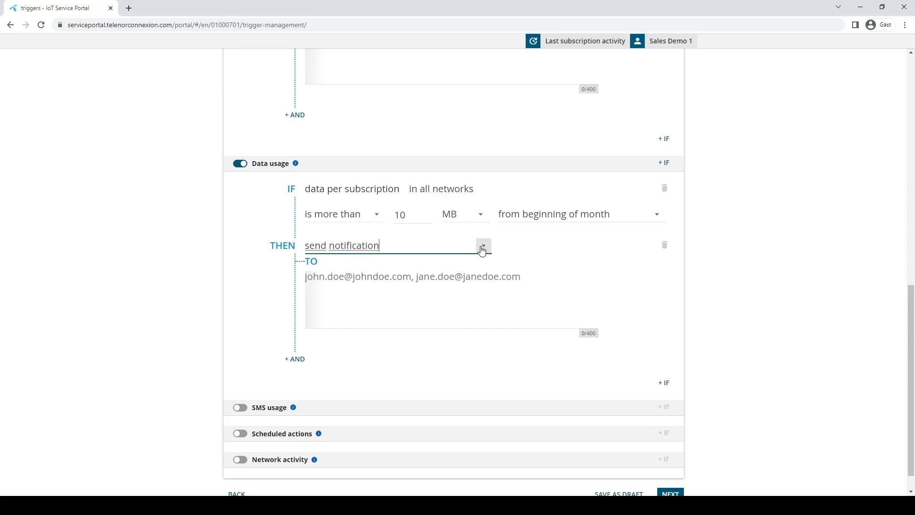
Step: Add a second action, "change subscription package to", to the Data usage rule
{"action": "left_click", "coordinate": [294, 359]}
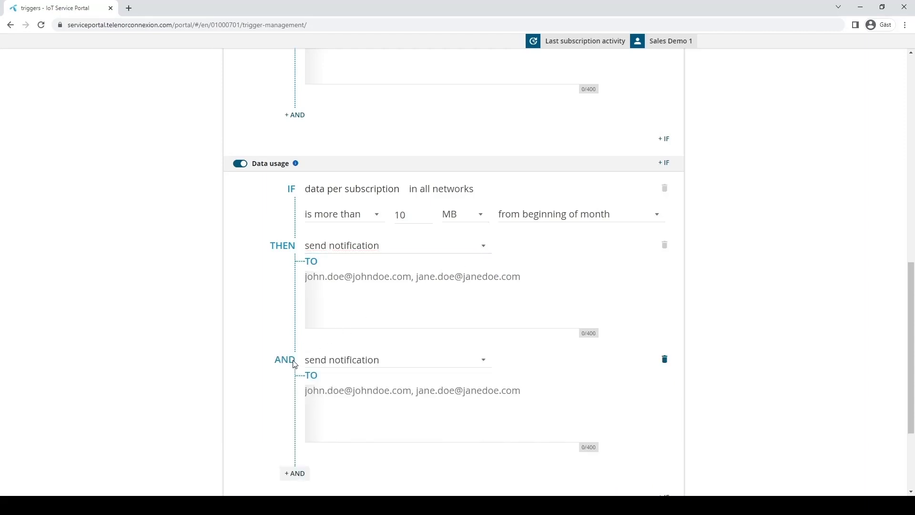
{"action": "left_click", "coordinate": [482, 364]}
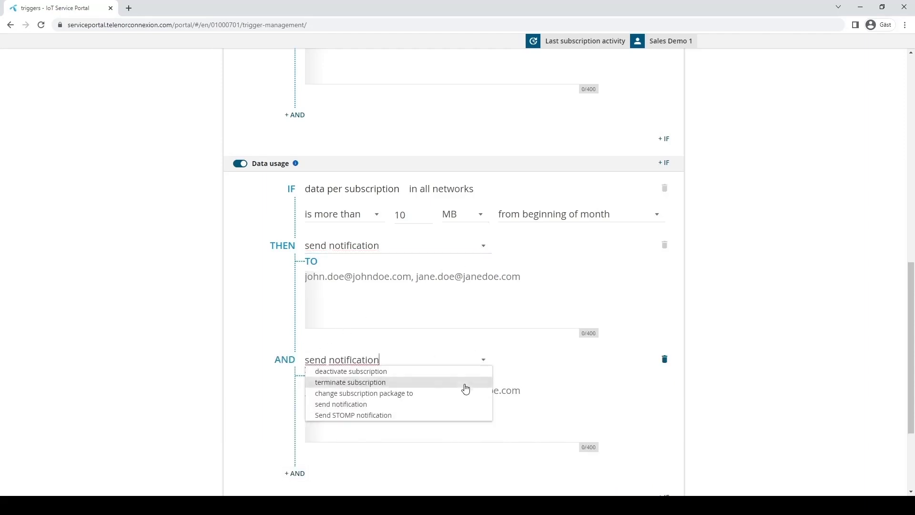
{"action": "left_click", "coordinate": [462, 395]}
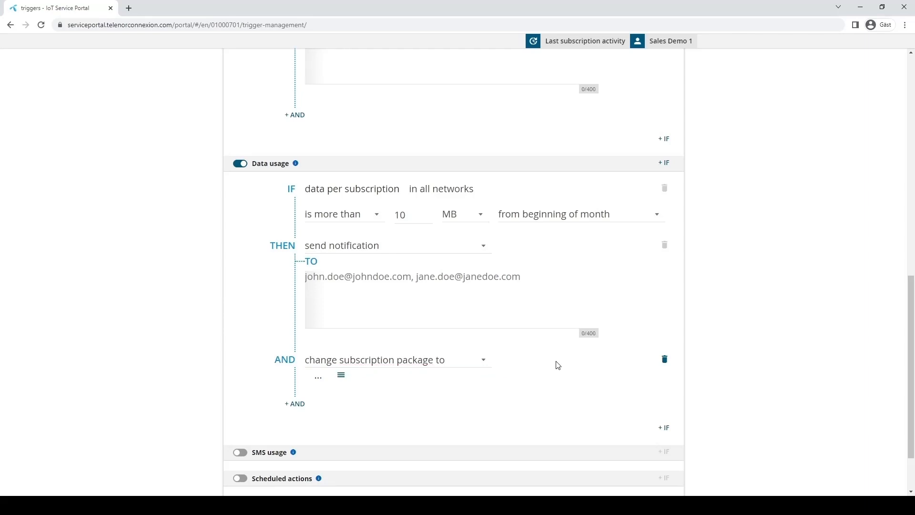
Step: Open the details of subscription package Dummy-111111_SP_02 from the rule's package selection and review its profiles, services and change conditions
{"action": "scroll", "coordinate": [554, 366], "scroll_direction": "down", "scroll_amount": 1}
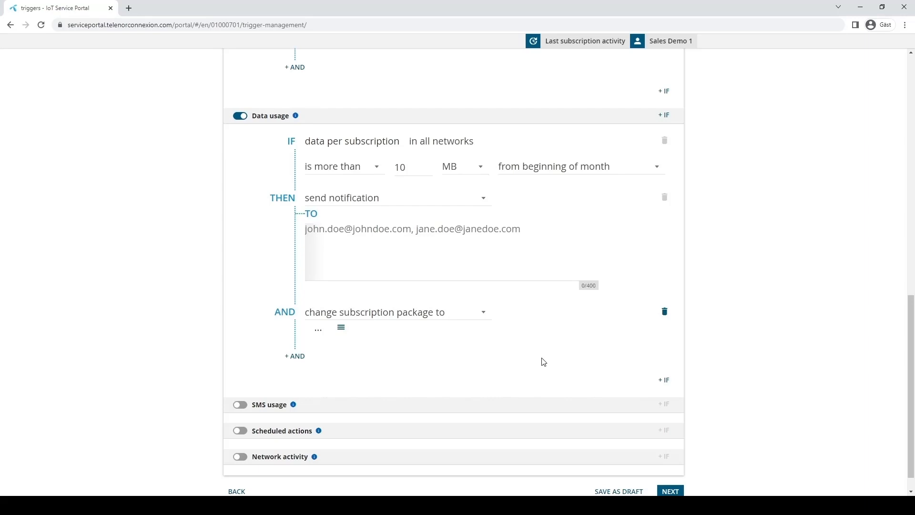
{"action": "left_click", "coordinate": [344, 329]}
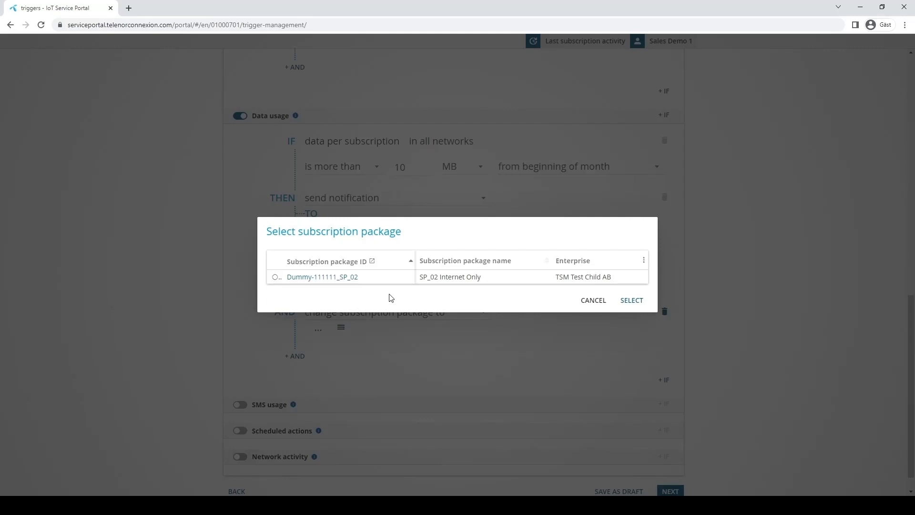
{"action": "left_click", "coordinate": [347, 280]}
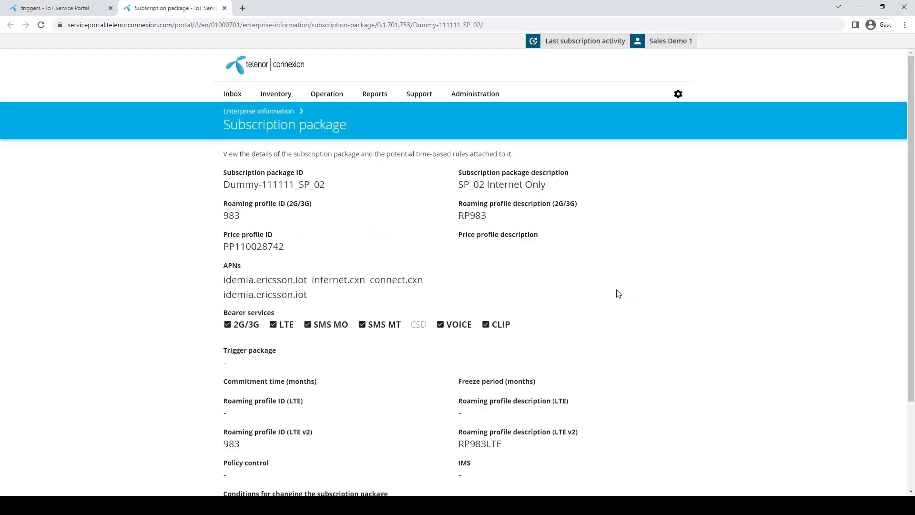
{"action": "scroll", "coordinate": [623, 298], "scroll_direction": "down", "scroll_amount": 2}
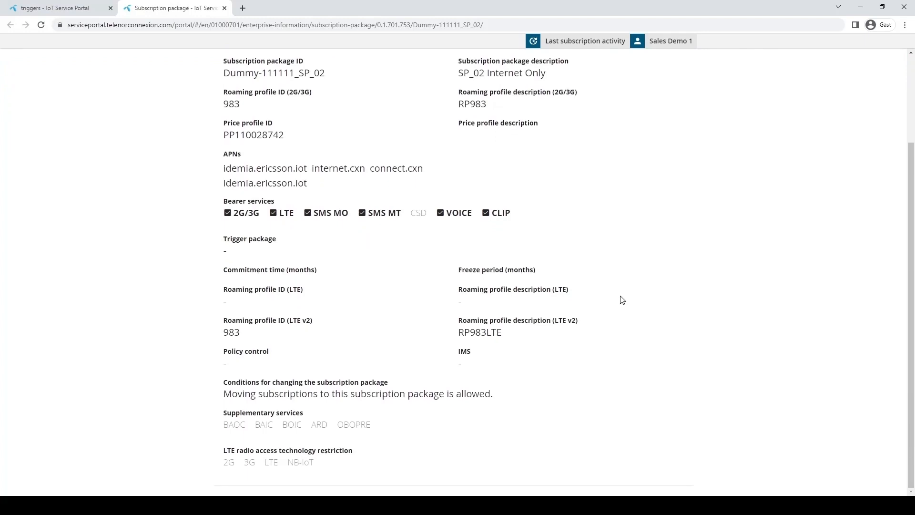
Step: Close the subscription package details and select Dummy-111111_SP_02 as the package to change to in the Data usage rule
{"action": "scroll", "coordinate": [623, 299], "scroll_direction": "up", "scroll_amount": 1}
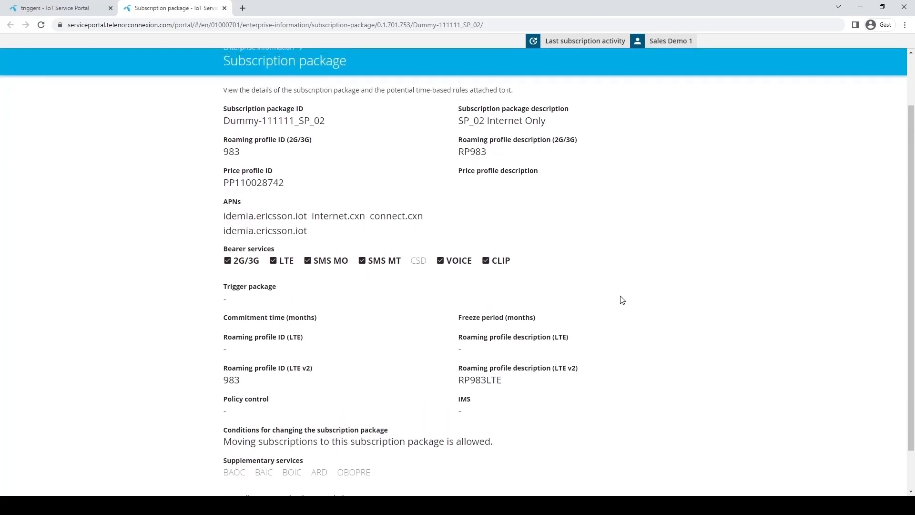
{"action": "scroll", "coordinate": [623, 299], "scroll_direction": "up", "scroll_amount": 1}
{"action": "scroll", "coordinate": [620, 300], "scroll_direction": "up", "scroll_amount": 1}
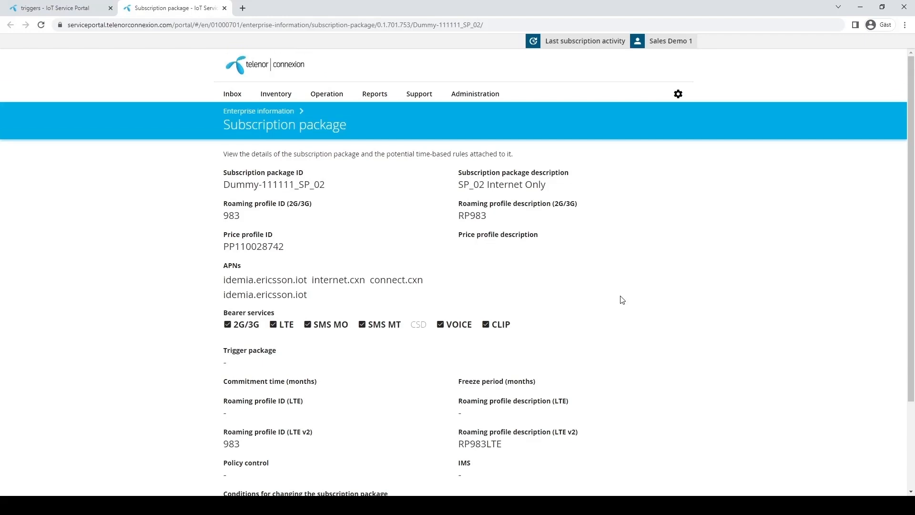
{"action": "middle_click", "coordinate": [155, 10]}
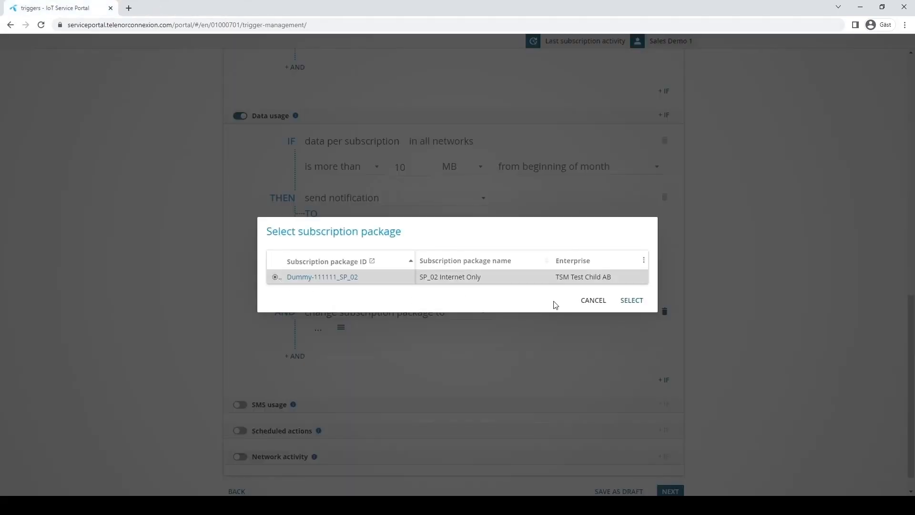
{"action": "left_click", "coordinate": [636, 304]}
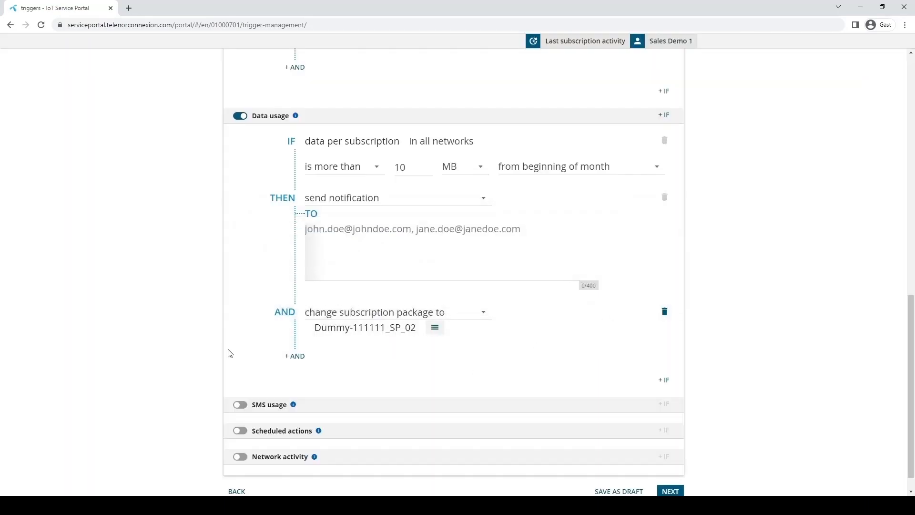
Step: Enable the SMS usage rule with its default condition of more than 1 SMS MO message in 24 hours and "send notification" action
{"action": "left_click", "coordinate": [240, 405]}
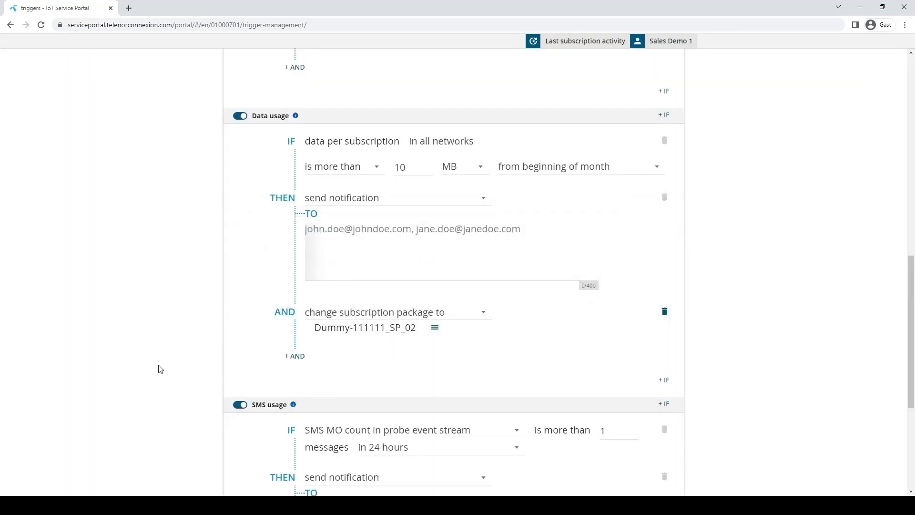
{"action": "scroll", "coordinate": [159, 368], "scroll_direction": "down", "scroll_amount": 3}
{"action": "scroll", "coordinate": [159, 368], "scroll_direction": "down", "scroll_amount": 1}
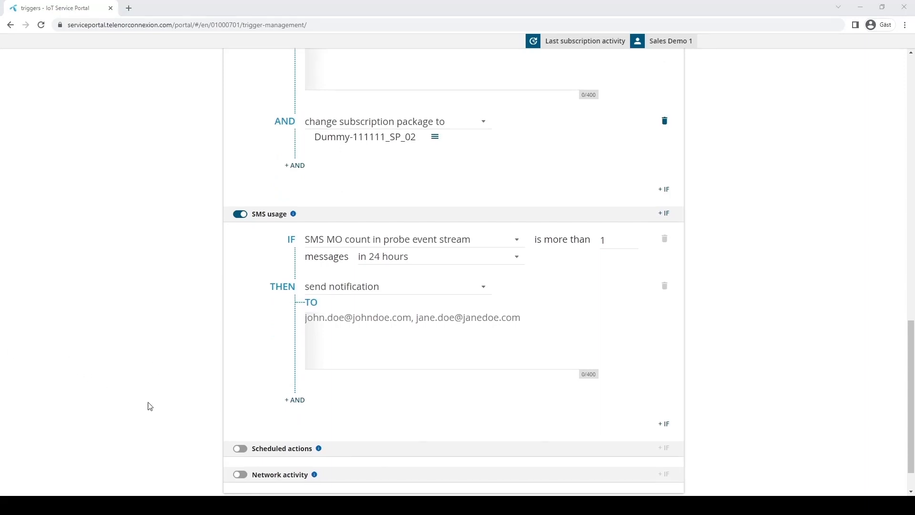
Step: Enable the Scheduled actions rule for "time since last provisioning" of 12 months, keeping "send notification" as its action
{"action": "left_click", "coordinate": [241, 450]}
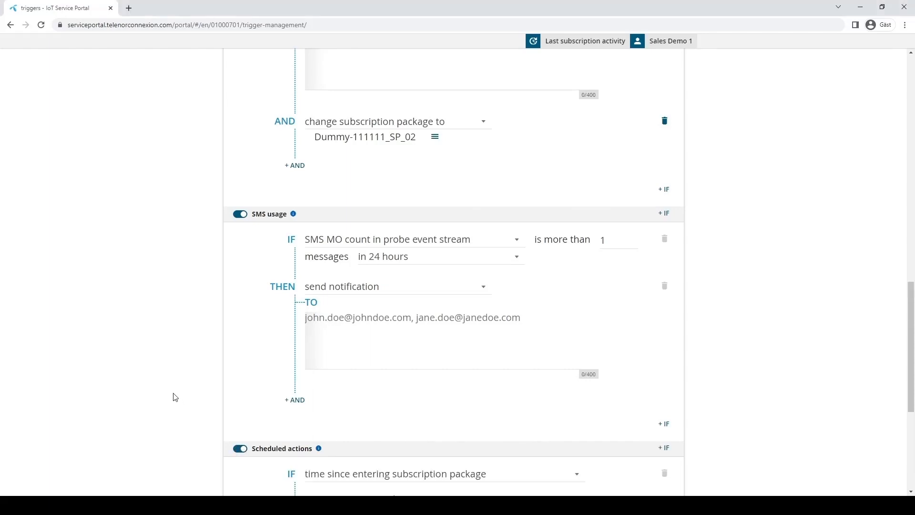
{"action": "scroll", "coordinate": [173, 396], "scroll_direction": "down", "scroll_amount": 4}
{"action": "scroll", "coordinate": [175, 397], "scroll_direction": "down", "scroll_amount": 2}
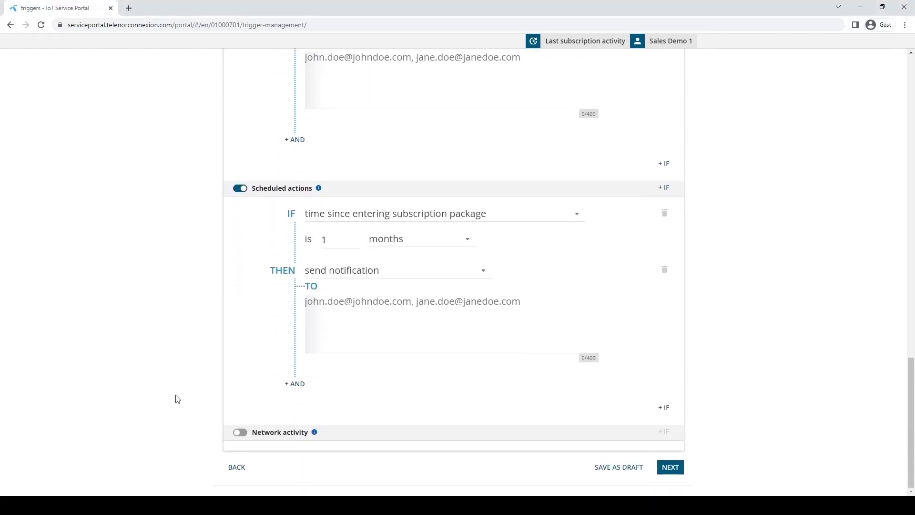
{"action": "left_click", "coordinate": [577, 214]}
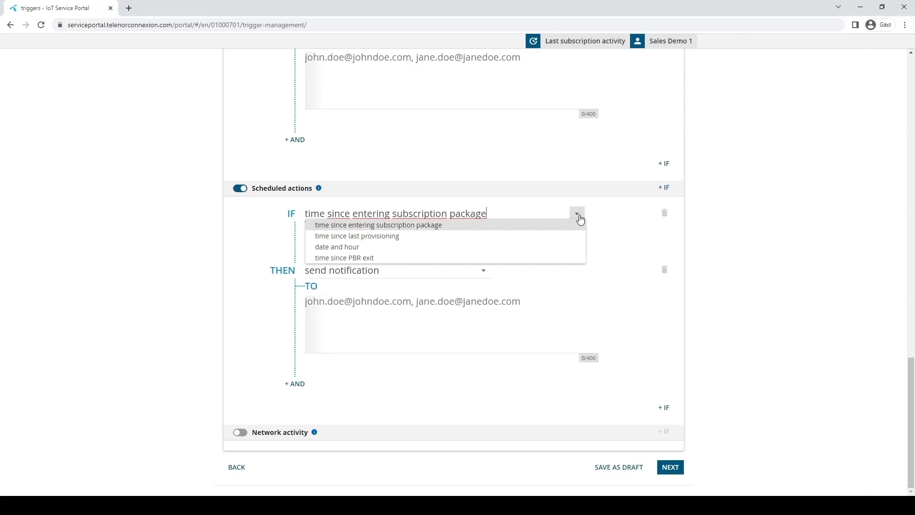
{"action": "left_click", "coordinate": [530, 241]}
{"action": "left_click", "coordinate": [340, 241]}
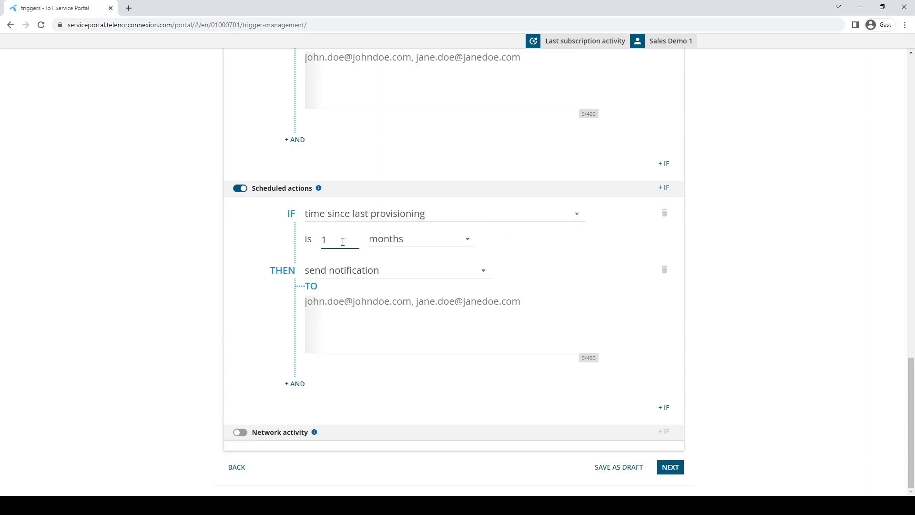
{"action": "type", "text": "2"}
{"action": "left_click", "coordinate": [466, 239]}
{"action": "left_click", "coordinate": [466, 238]}
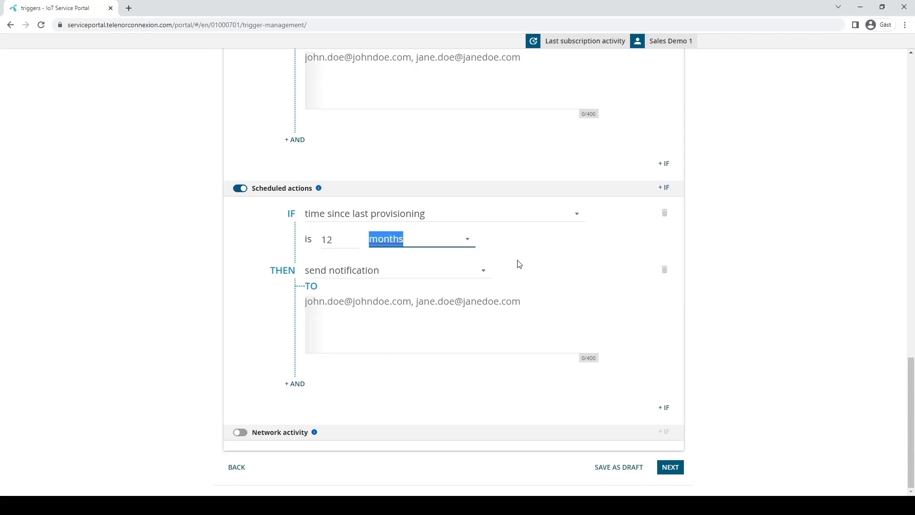
{"action": "left_click", "coordinate": [484, 271]}
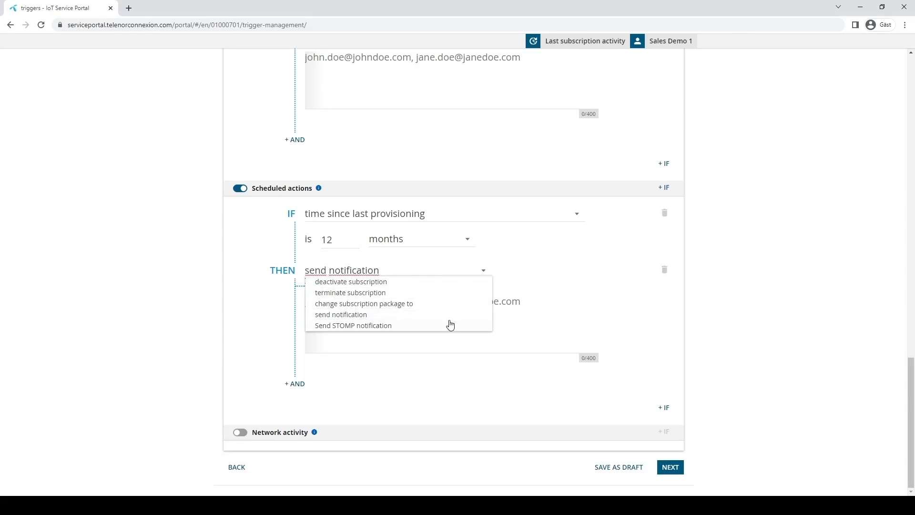
{"action": "left_click", "coordinate": [483, 278]}
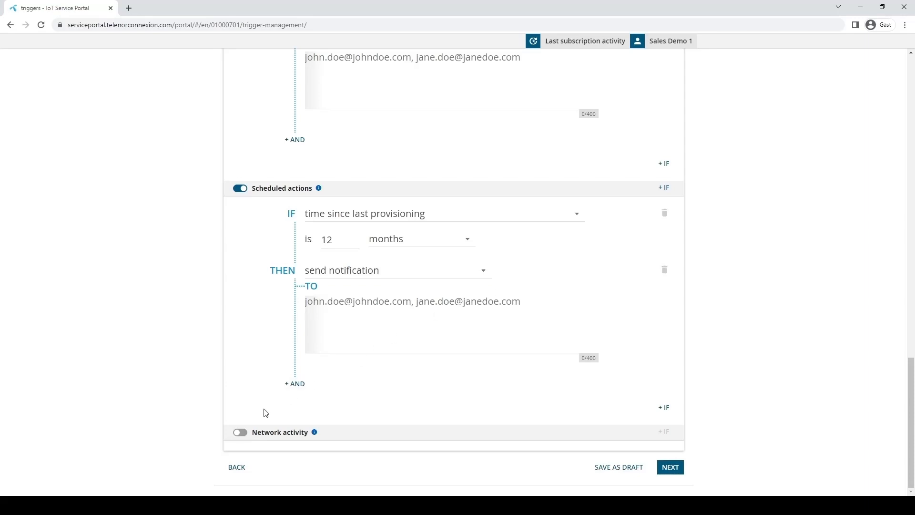
Step: Enable the Network activity rule with the condition "no probe and CDR events" in one day
{"action": "left_click", "coordinate": [240, 433]}
{"action": "scroll", "coordinate": [147, 342], "scroll_direction": "down", "scroll_amount": 4}
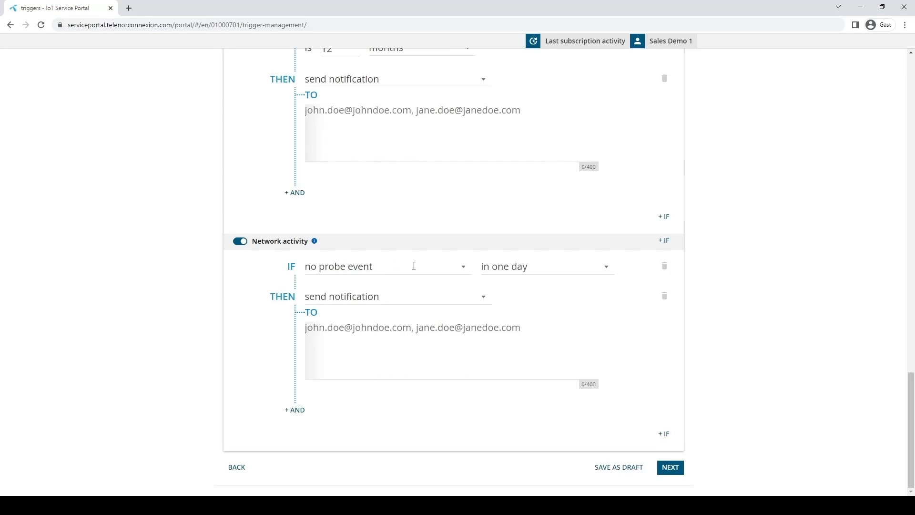
{"action": "left_click", "coordinate": [464, 268]}
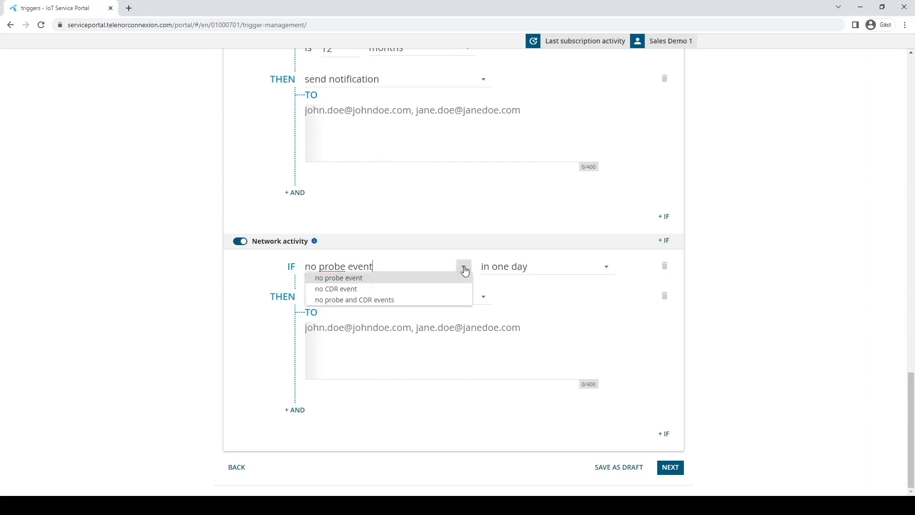
{"action": "left_click", "coordinate": [438, 300]}
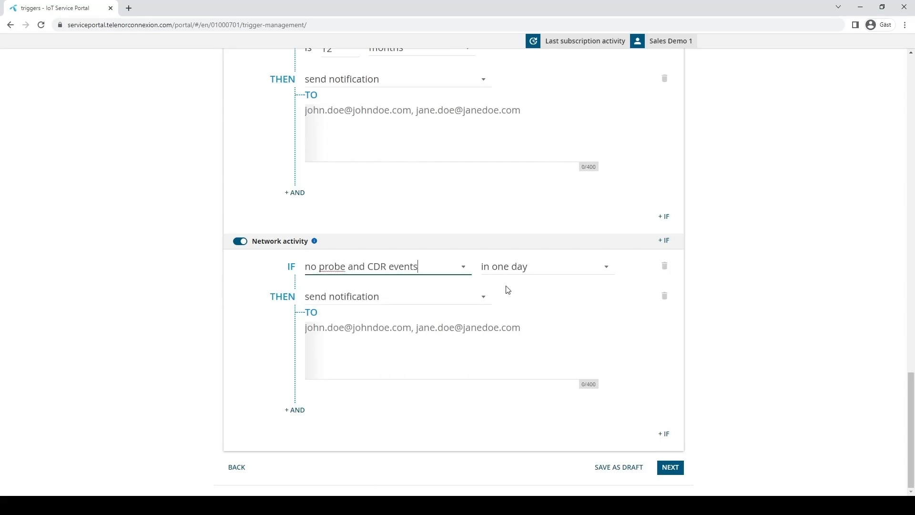
{"action": "left_click", "coordinate": [606, 267]}
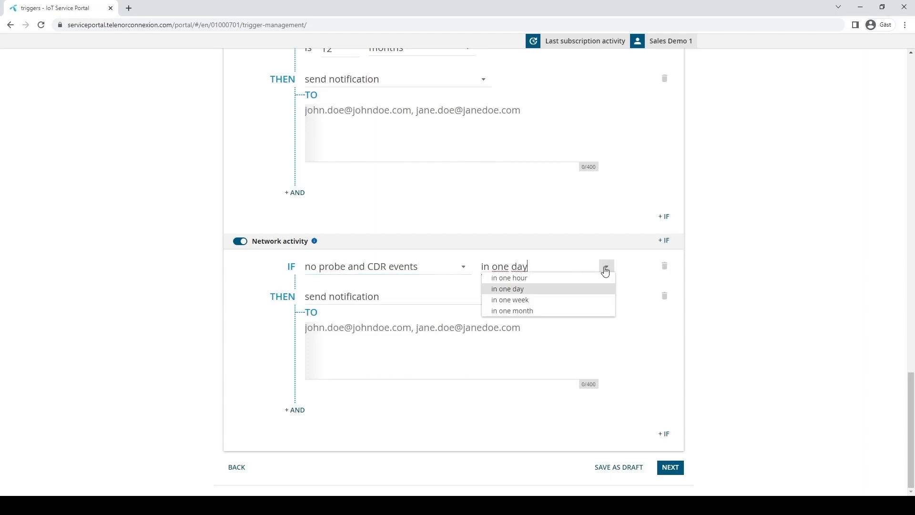
{"action": "left_click", "coordinate": [564, 296]}
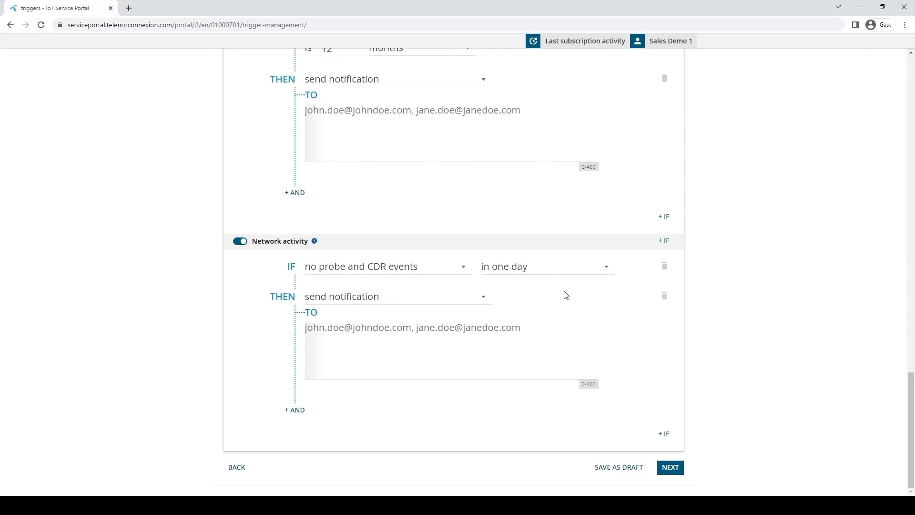
Step: Set the Network activity rule's action to "change subscription package to"
{"action": "left_click", "coordinate": [484, 297]}
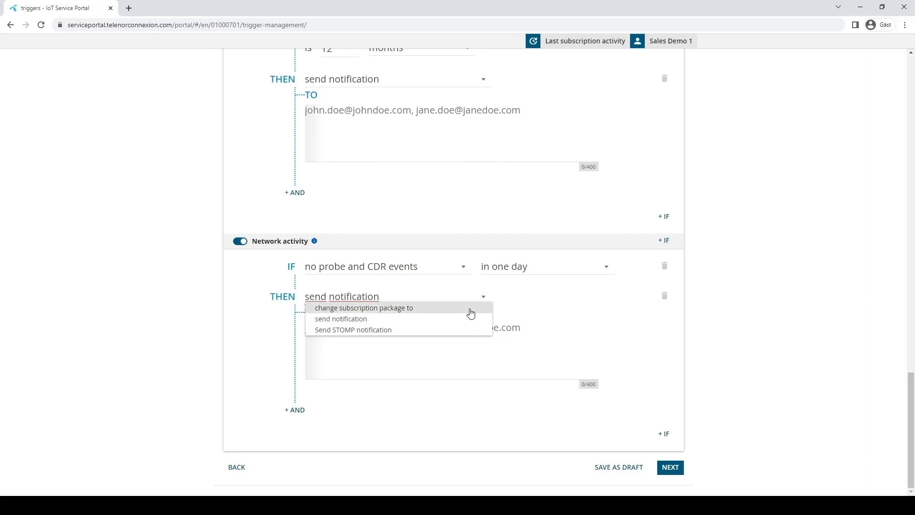
{"action": "left_click", "coordinate": [471, 313]}
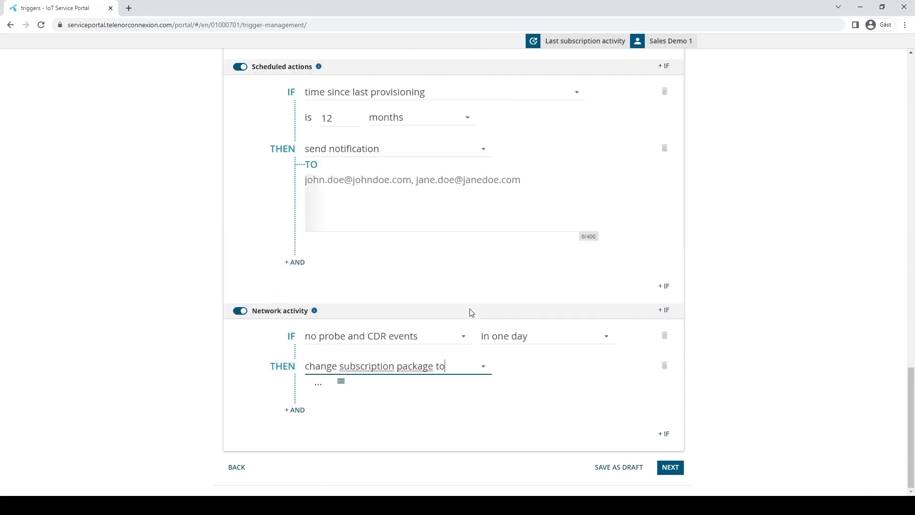
{"action": "left_click", "coordinate": [541, 376]}
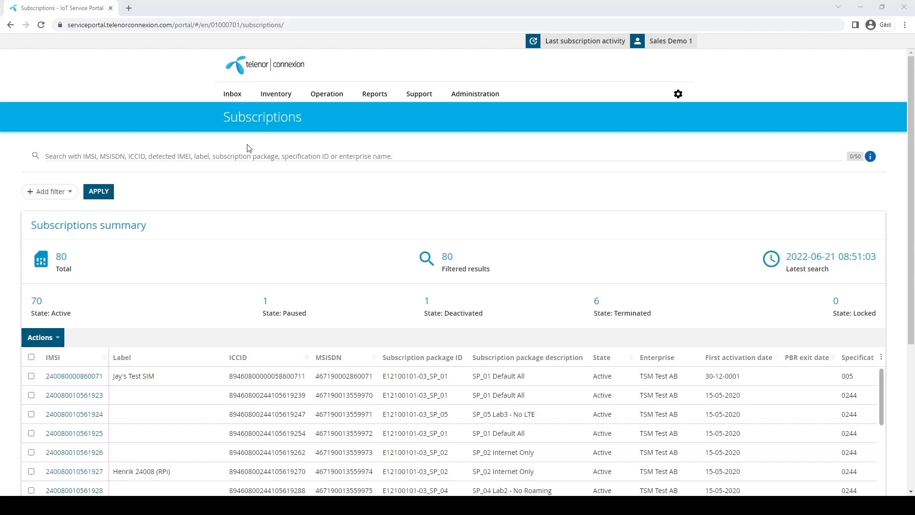
Step: Start a new SIM order from the inventory section and select TSM Test AB as its enterprise
{"action": "left_click", "coordinate": [278, 94]}
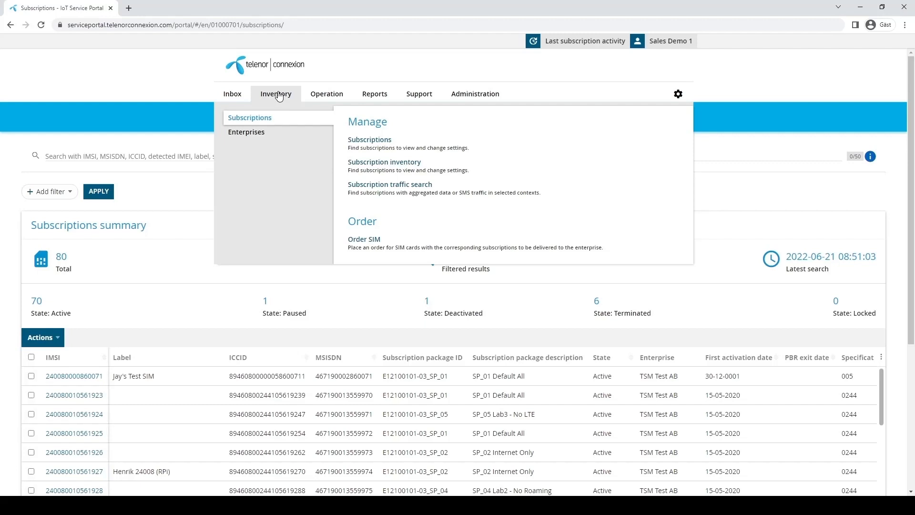
{"action": "left_click", "coordinate": [367, 248]}
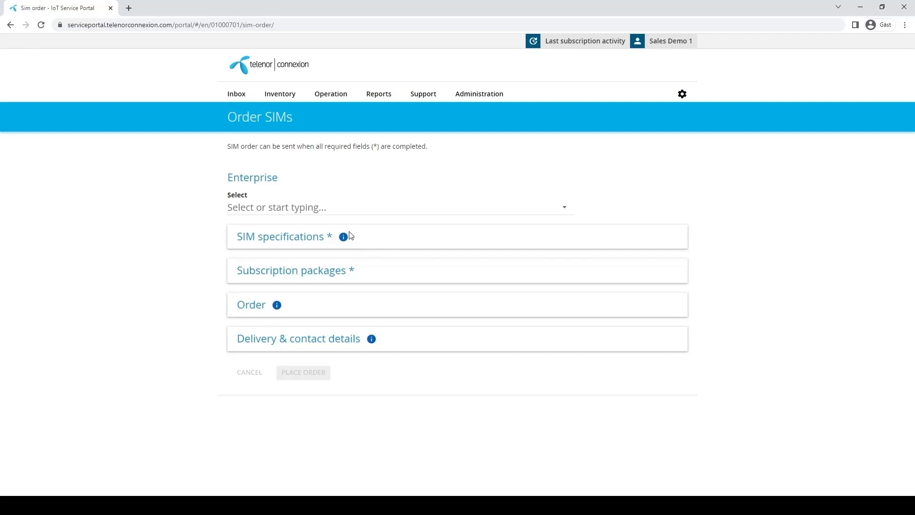
{"action": "left_click", "coordinate": [324, 211]}
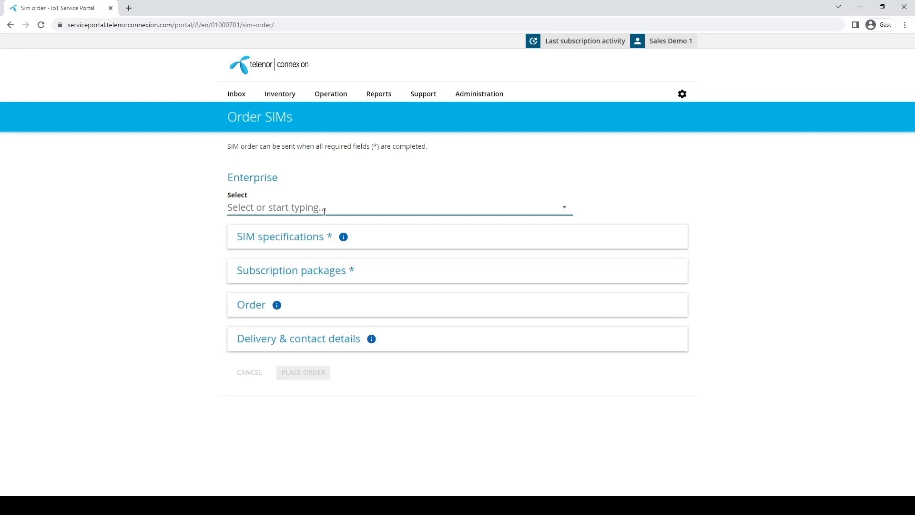
{"action": "type", "text": "TSM"}
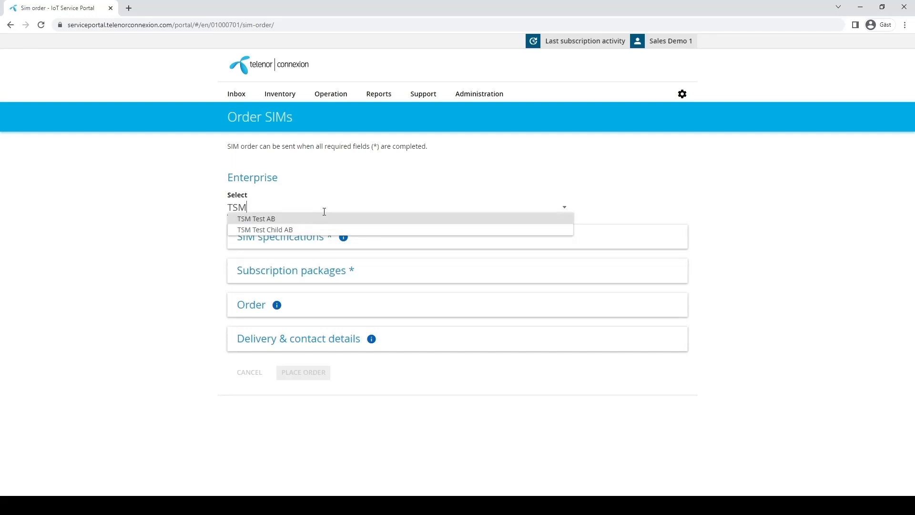
{"action": "left_click", "coordinate": [317, 219]}
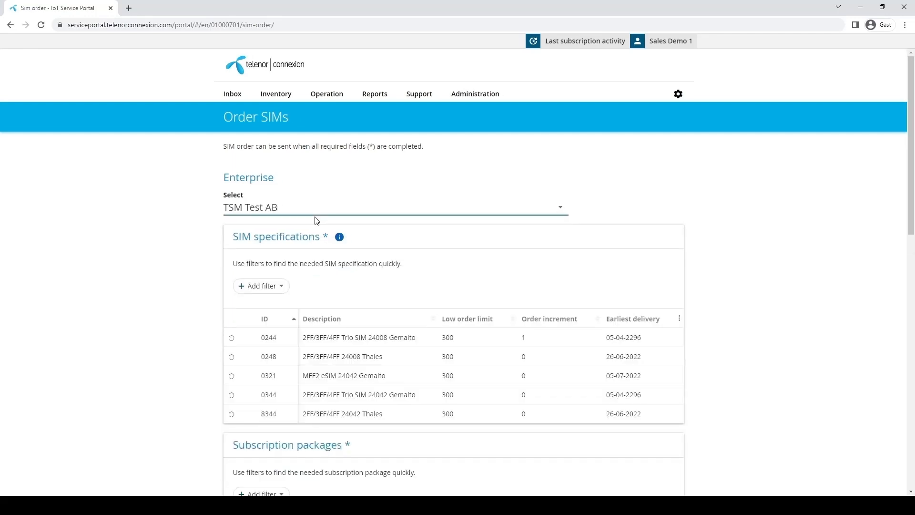
Step: Choose SIM specification 0244 (2FF/3FF/4FF Trio SIM 24008 Gemalto) and the SP_01 Default All subscription package for the SIM order
{"action": "left_click", "coordinate": [167, 277]}
{"action": "scroll", "coordinate": [167, 278], "scroll_direction": "down", "scroll_amount": 1}
{"action": "scroll", "coordinate": [167, 278], "scroll_direction": "down", "scroll_amount": 3}
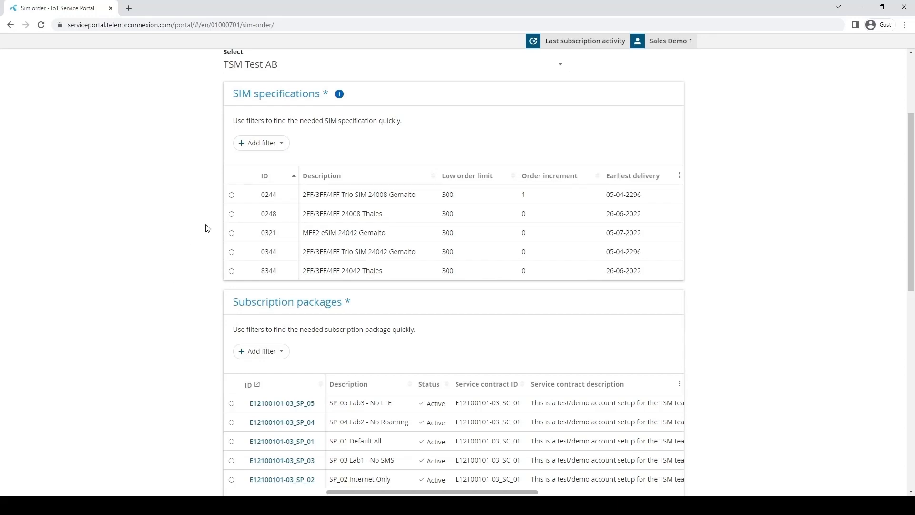
{"action": "left_click", "coordinate": [231, 195]}
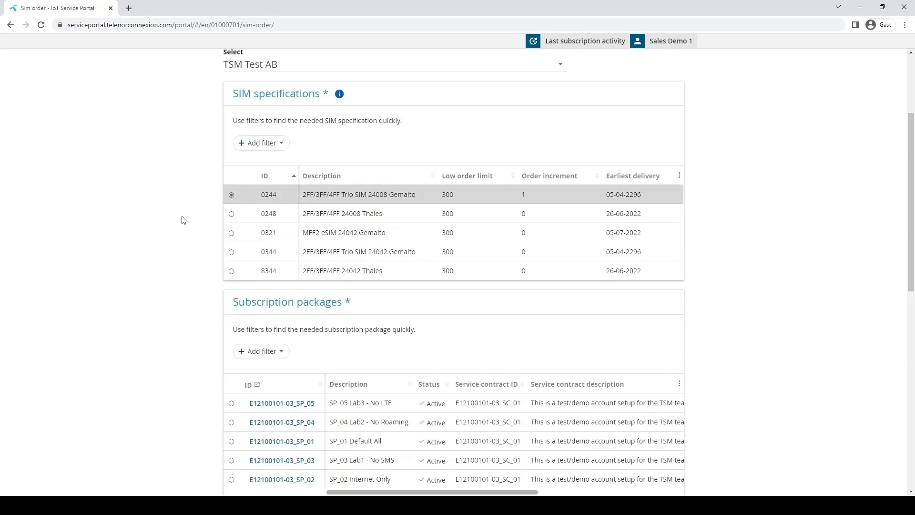
{"action": "scroll", "coordinate": [181, 220], "scroll_direction": "down", "scroll_amount": 3}
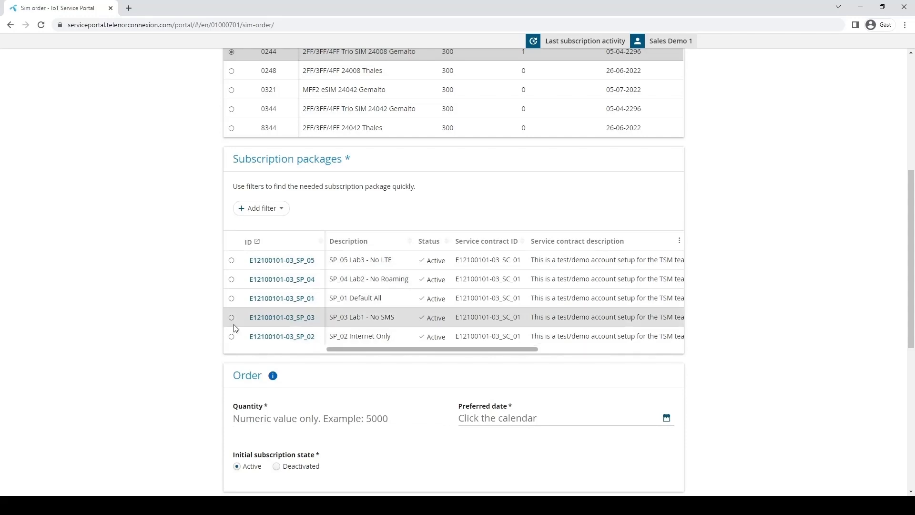
{"action": "left_click", "coordinate": [232, 298]}
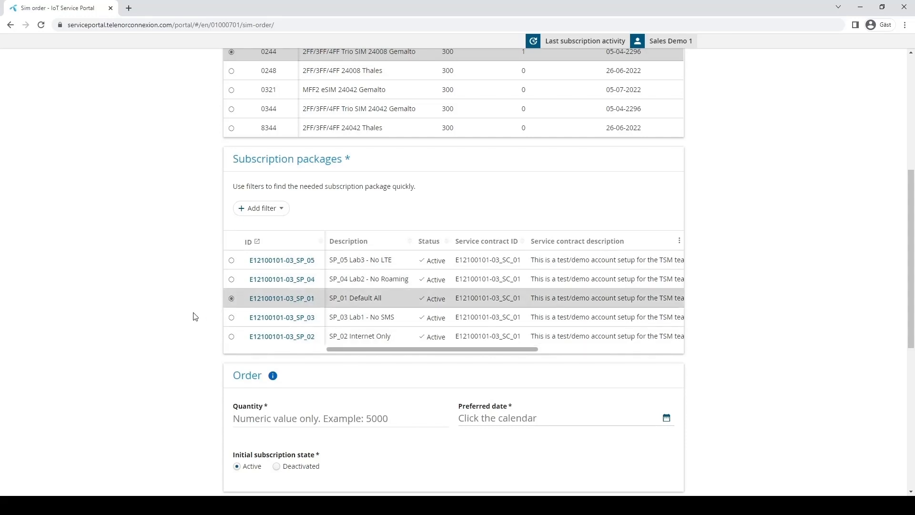
Step: Set the SIM order's preferred date to 01-05-2296 and its initial subscription state to Active
{"action": "scroll", "coordinate": [157, 315], "scroll_direction": "down", "scroll_amount": 1}
{"action": "scroll", "coordinate": [154, 316], "scroll_direction": "down", "scroll_amount": 2}
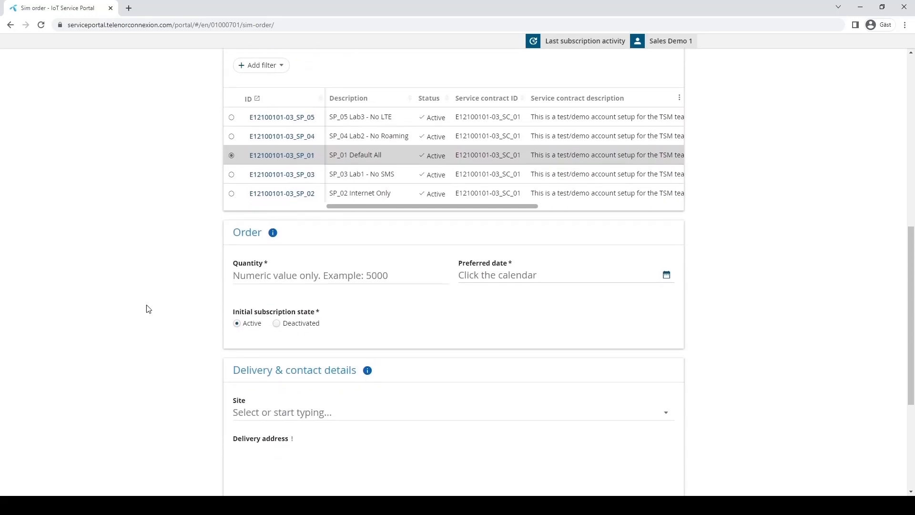
{"action": "left_click", "coordinate": [666, 275]}
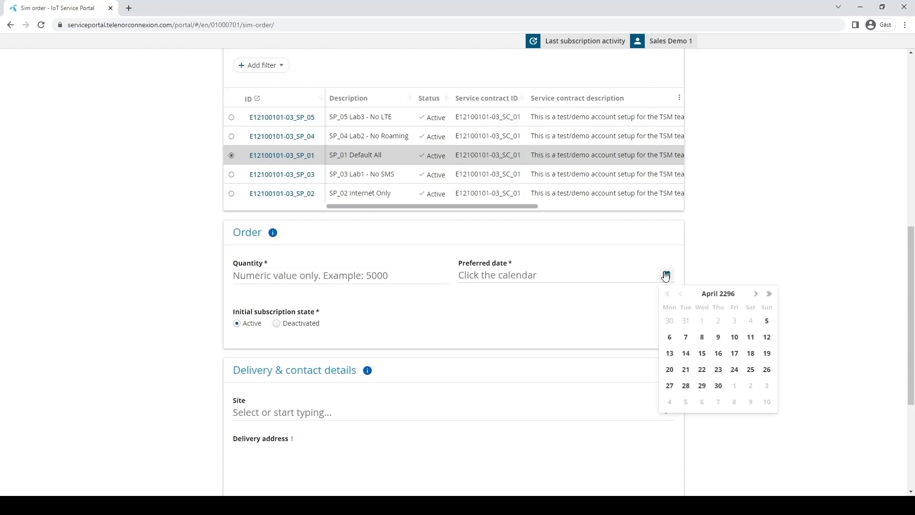
{"action": "left_click", "coordinate": [757, 295]}
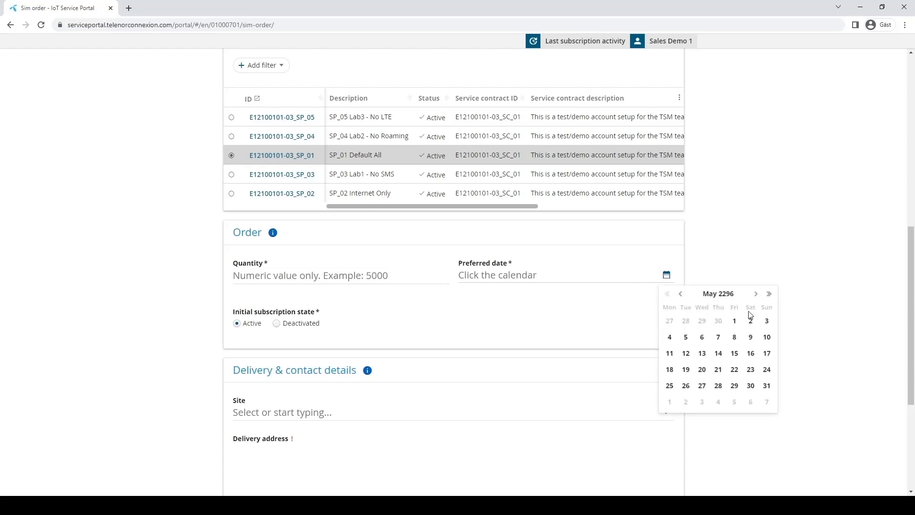
{"action": "left_click", "coordinate": [735, 321]}
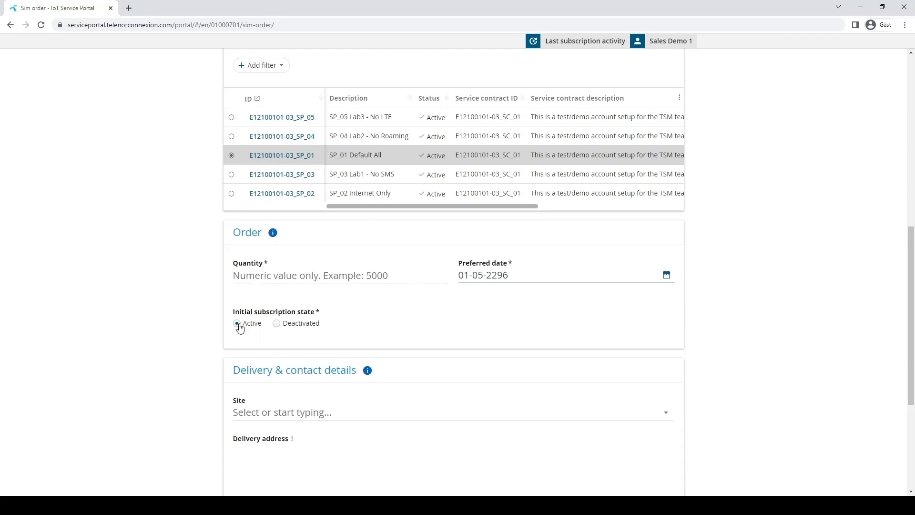
{"action": "left_click", "coordinate": [285, 328]}
{"action": "left_click", "coordinate": [237, 324]}
{"action": "scroll", "coordinate": [382, 330], "scroll_direction": "down", "scroll_amount": 3}
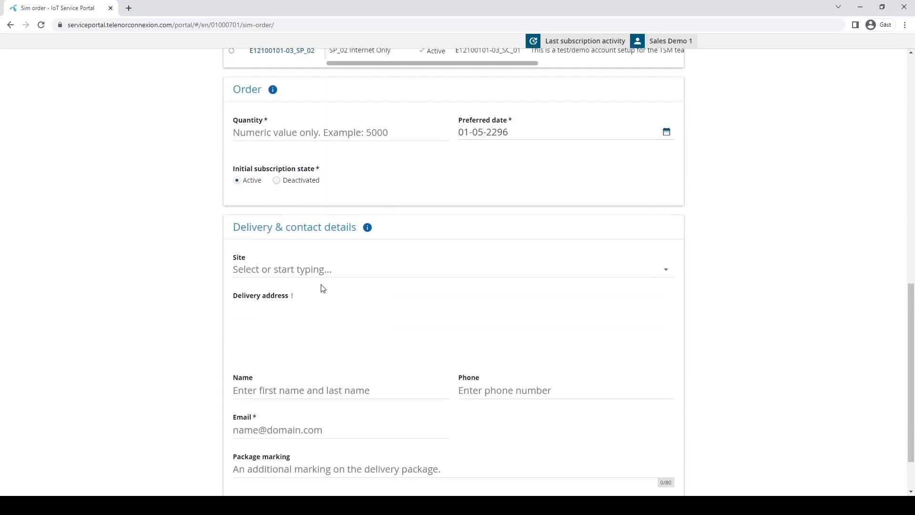
Step: Look over the SIM order's delivery and contact fields: site, name, phone, email, package marking and order placement
{"action": "left_click", "coordinate": [309, 272]}
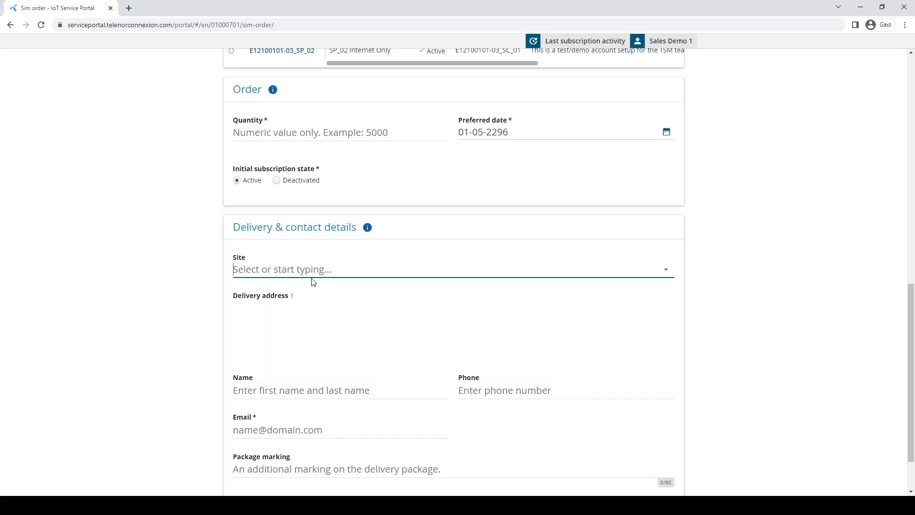
{"action": "scroll", "coordinate": [313, 280], "scroll_direction": "down", "scroll_amount": 2}
{"action": "left_click", "coordinate": [292, 323]}
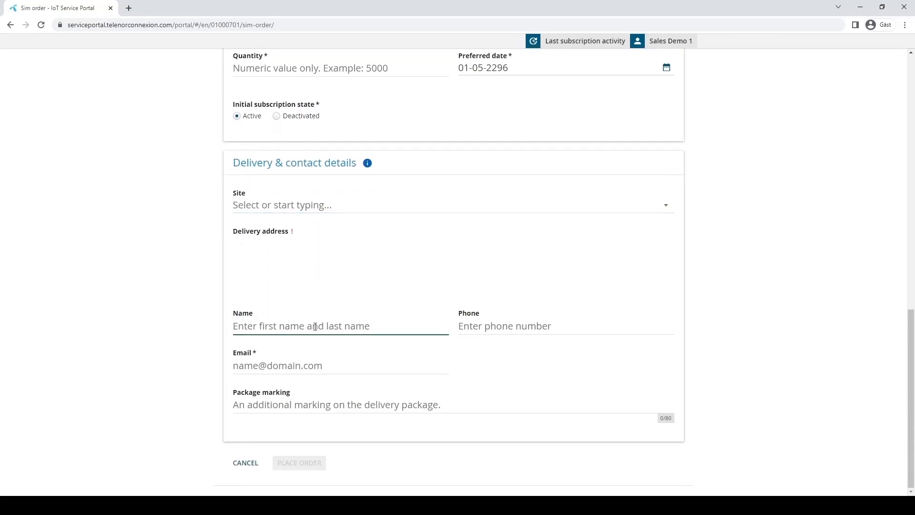
{"action": "left_click", "coordinate": [472, 326]}
{"action": "left_click", "coordinate": [339, 367]}
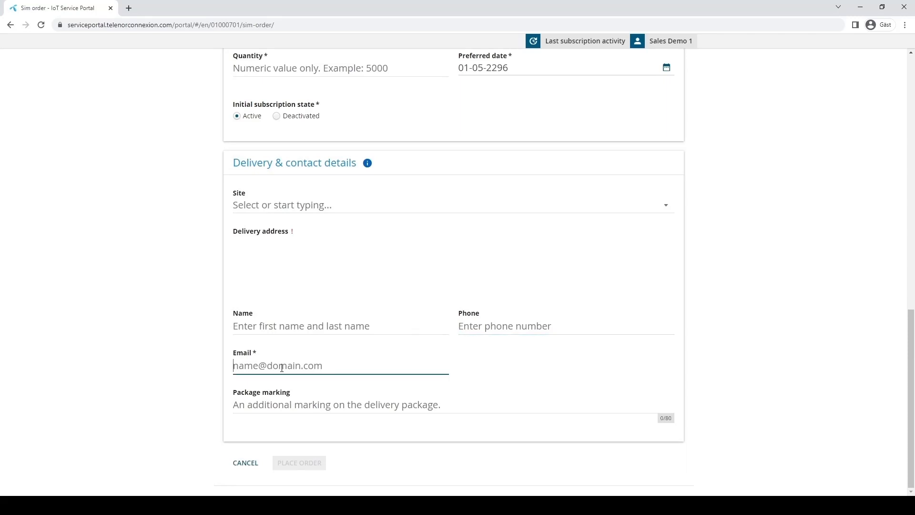
{"action": "left_click", "coordinate": [348, 411]}
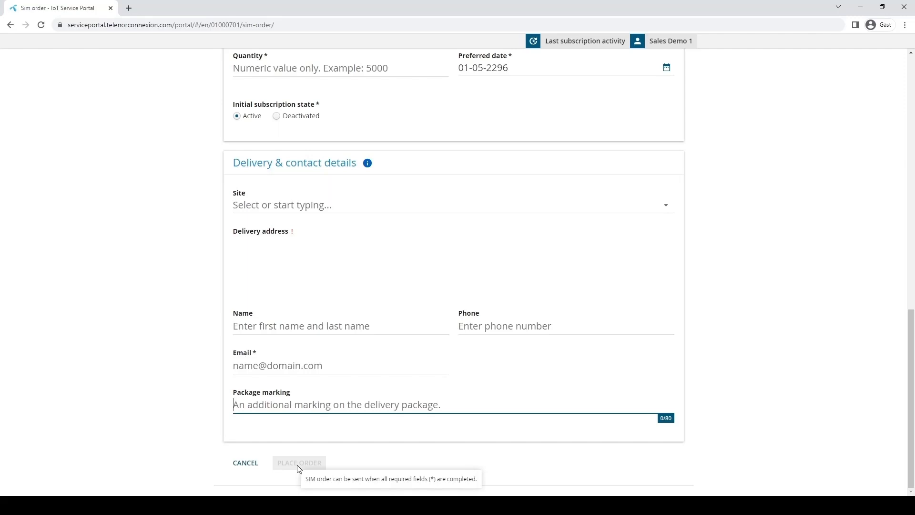
{"action": "left_click", "coordinate": [299, 447]}
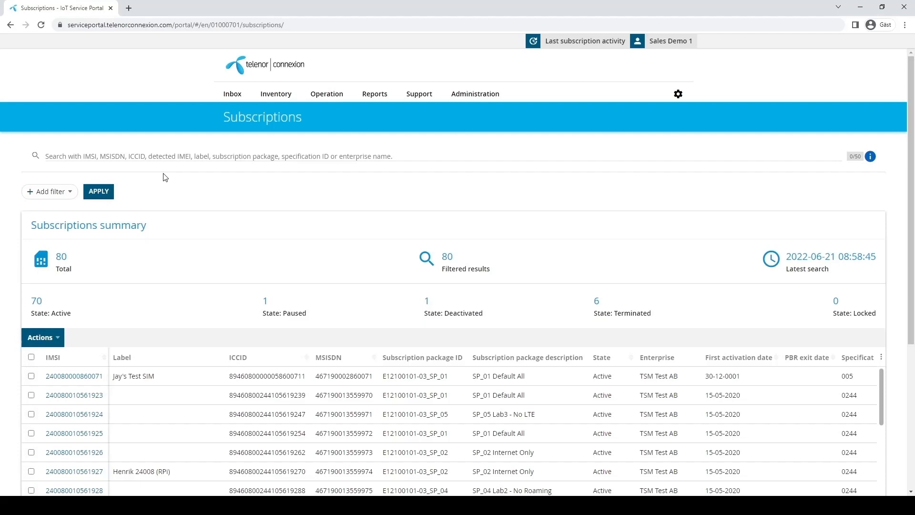
Step: Open Traffic analytics and show the data traffic for the last 7 days, reviewing the volume per day
{"action": "left_click", "coordinate": [325, 98]}
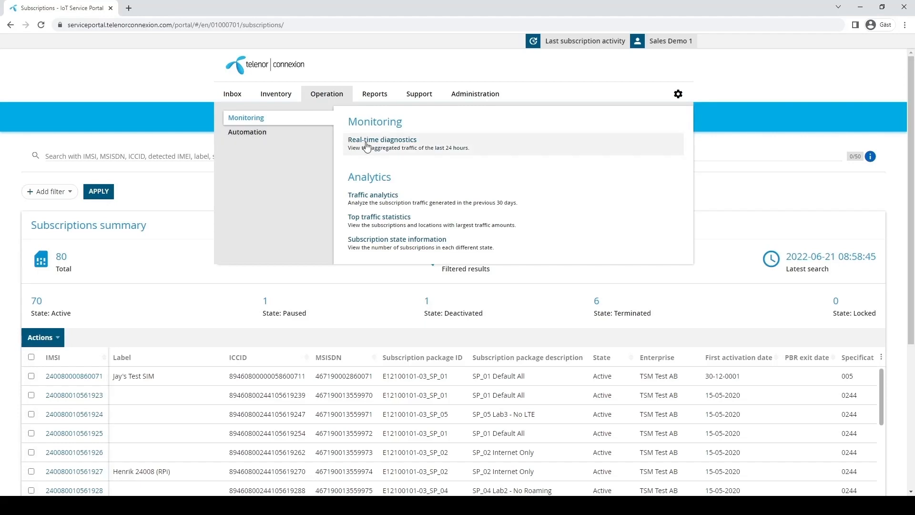
{"action": "left_click", "coordinate": [377, 202]}
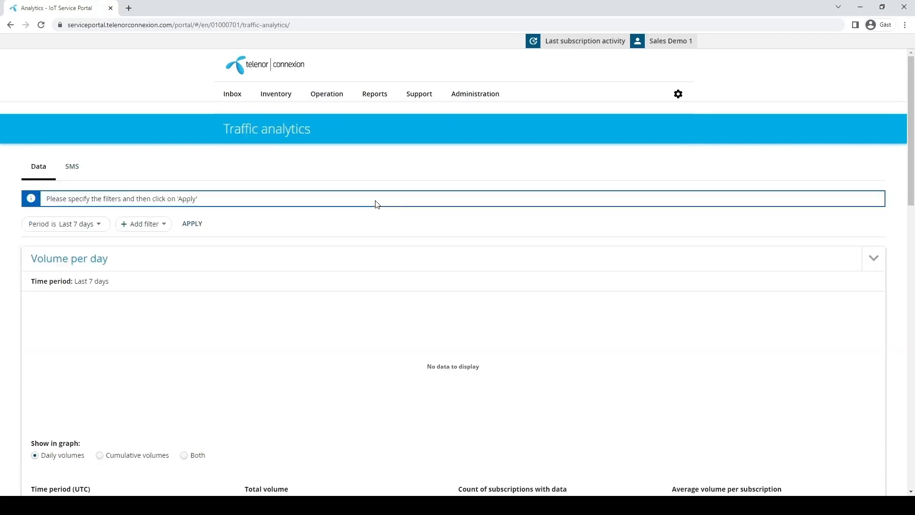
{"action": "left_click", "coordinate": [95, 226]}
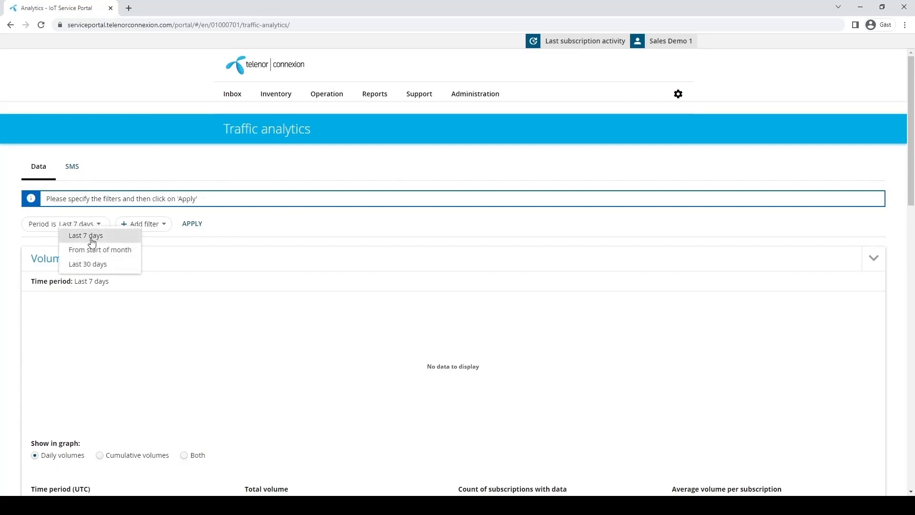
{"action": "left_click", "coordinate": [92, 237]}
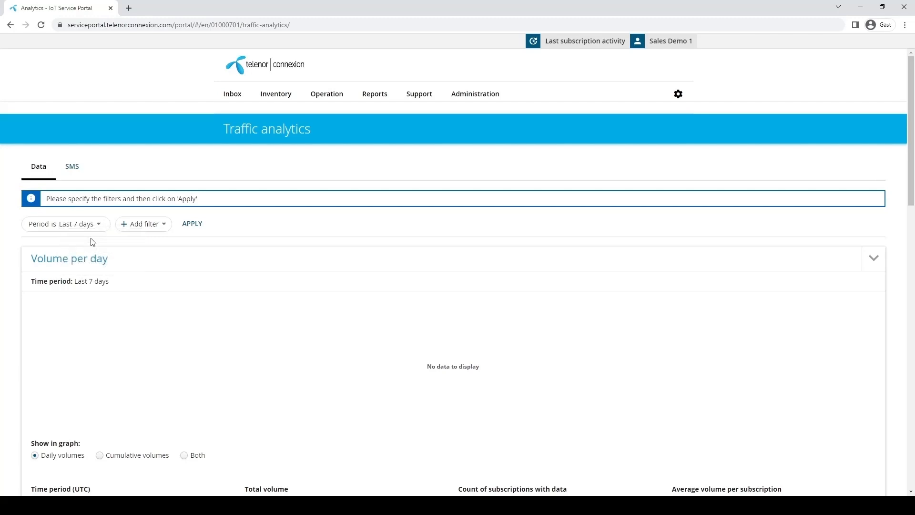
{"action": "left_click", "coordinate": [191, 224]}
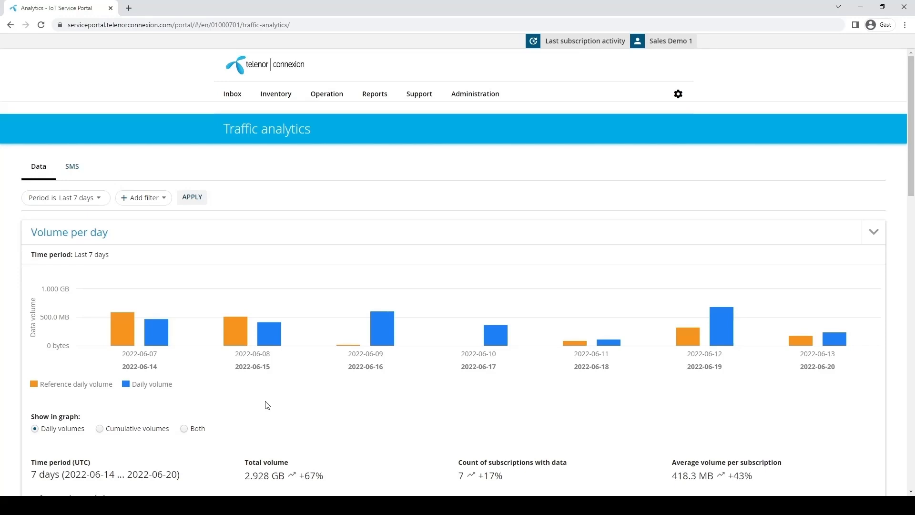
{"action": "scroll", "coordinate": [267, 405], "scroll_direction": "down", "scroll_amount": 2}
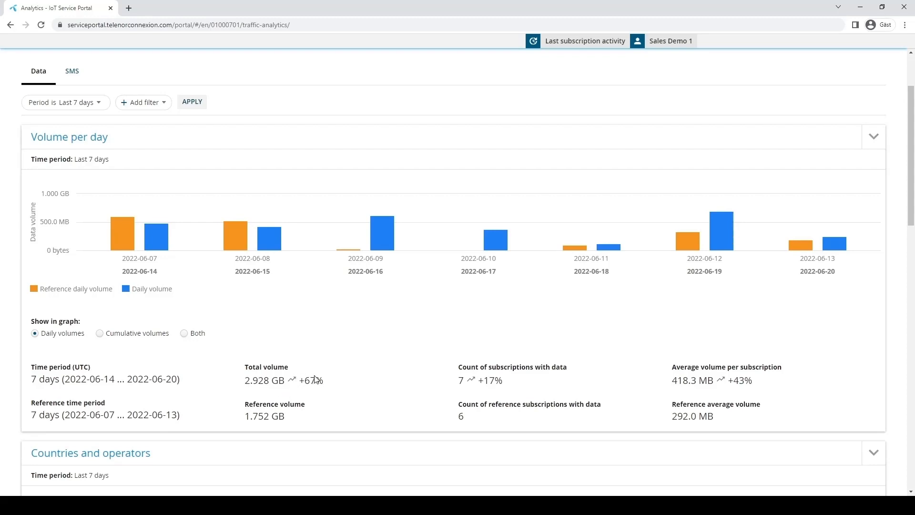
{"action": "scroll", "coordinate": [362, 384], "scroll_direction": "up", "scroll_amount": 1}
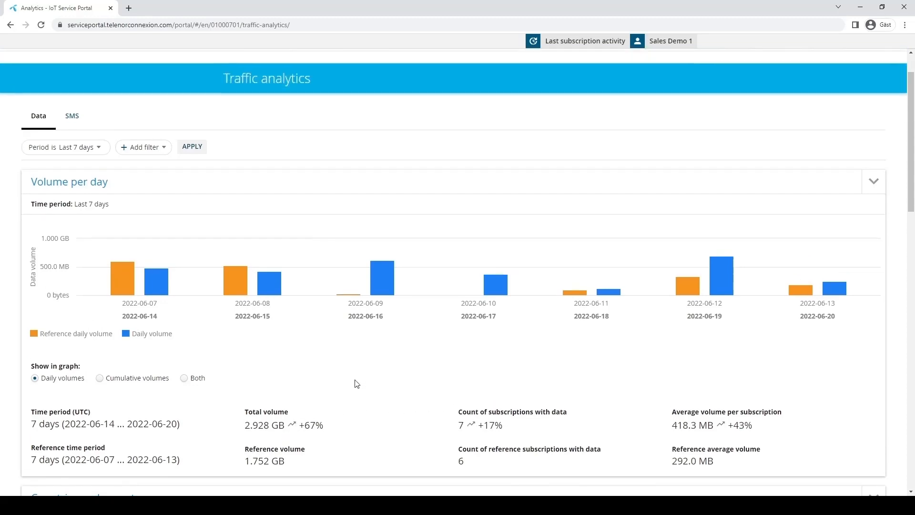
Step: Filter the data traffic by country Sweden, and clear that filter again to show all countries
{"action": "left_click", "coordinate": [157, 151]}
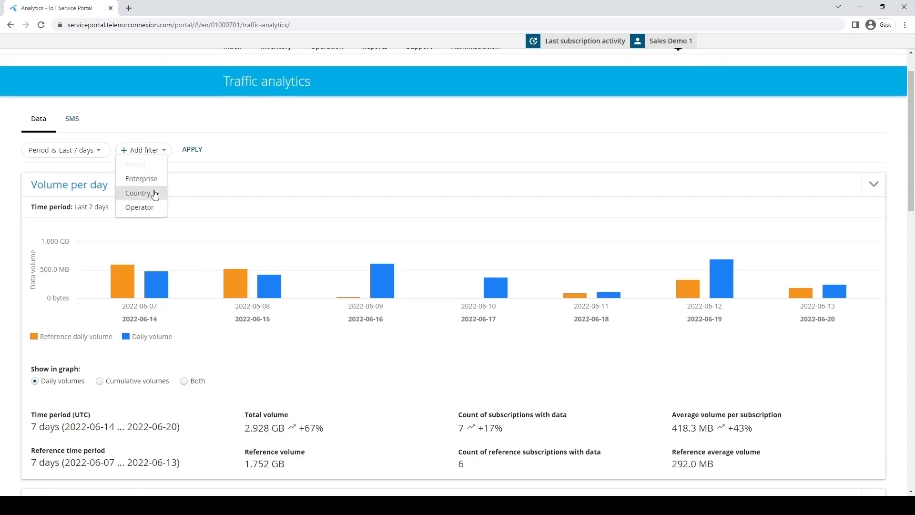
{"action": "left_click", "coordinate": [155, 193]}
{"action": "left_click", "coordinate": [183, 153]}
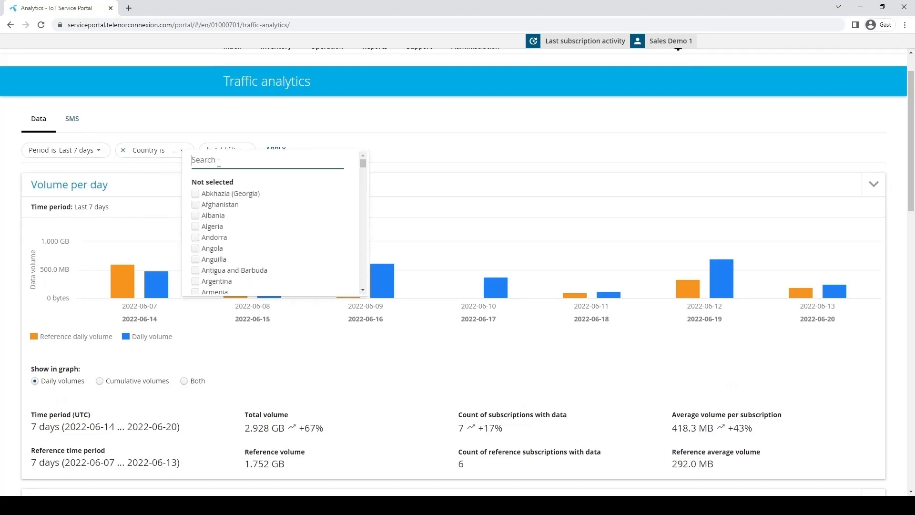
{"action": "type", "text": "swed"}
{"action": "left_click", "coordinate": [210, 193]}
{"action": "left_click", "coordinate": [281, 150]}
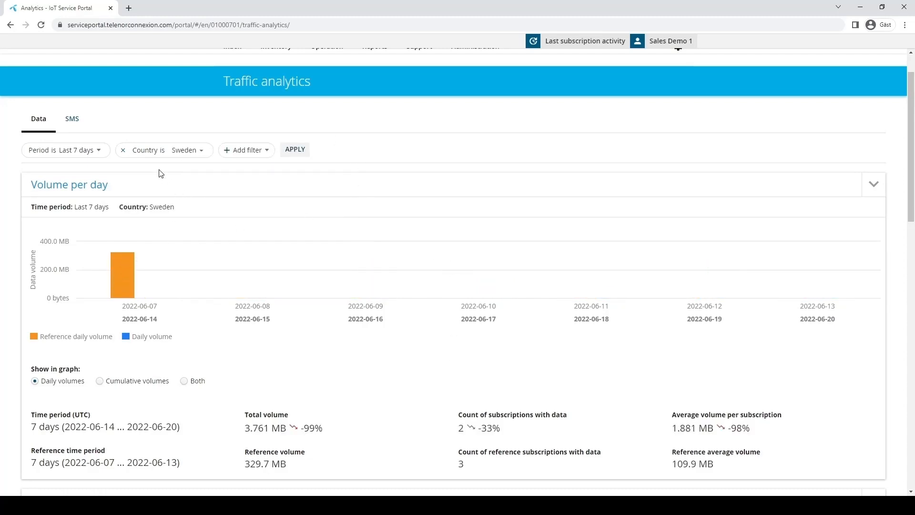
{"action": "left_click", "coordinate": [122, 150]}
{"action": "left_click", "coordinate": [192, 150]}
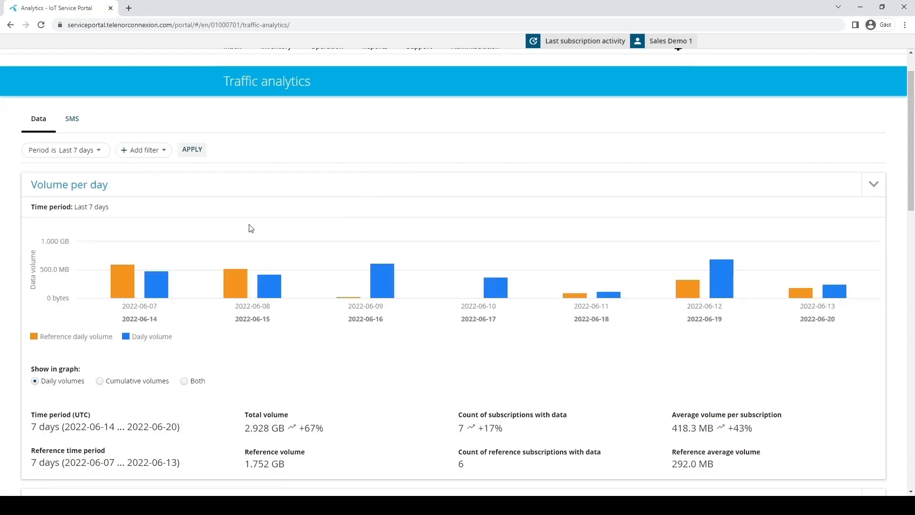
Step: Examine the Countries and operators, Enterprises and subscription packages, and Top subscriptions sections of the traffic analytics
{"action": "scroll", "coordinate": [252, 228], "scroll_direction": "down", "scroll_amount": 7}
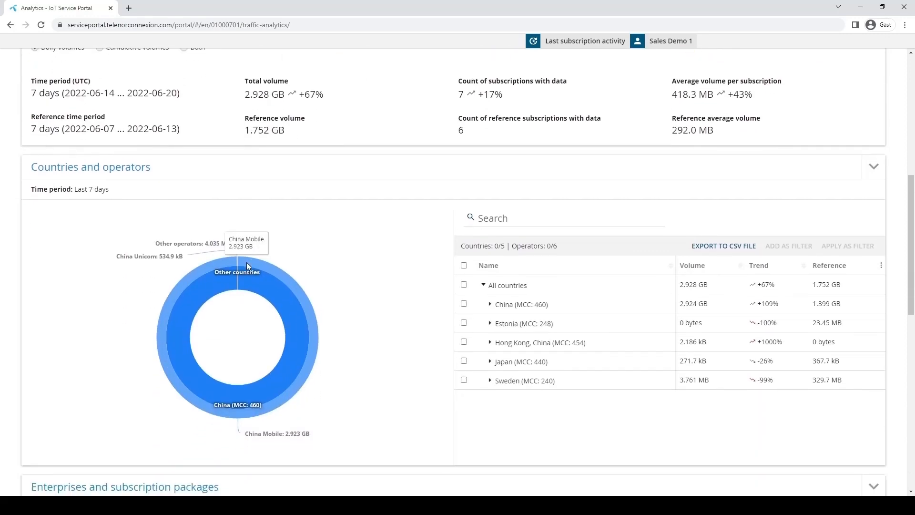
{"action": "scroll", "coordinate": [247, 262], "scroll_direction": "down", "scroll_amount": 2}
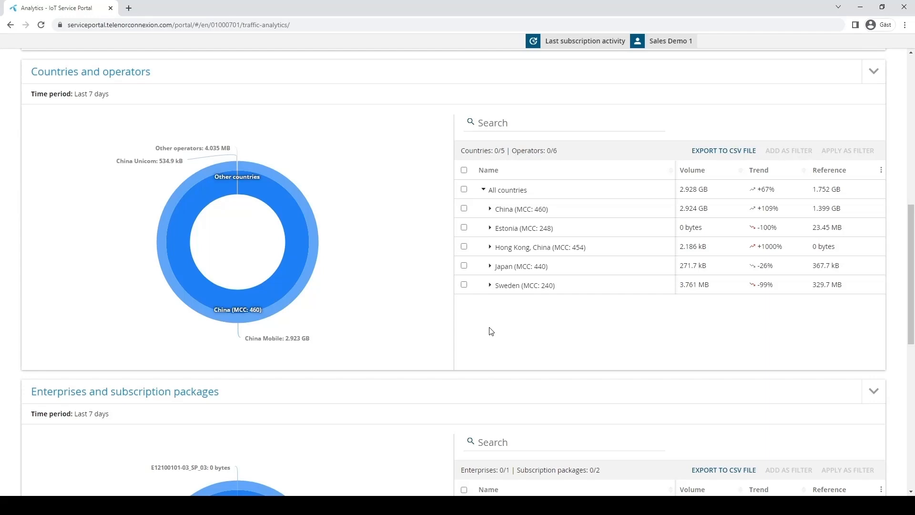
{"action": "scroll", "coordinate": [491, 331], "scroll_direction": "down", "scroll_amount": 4}
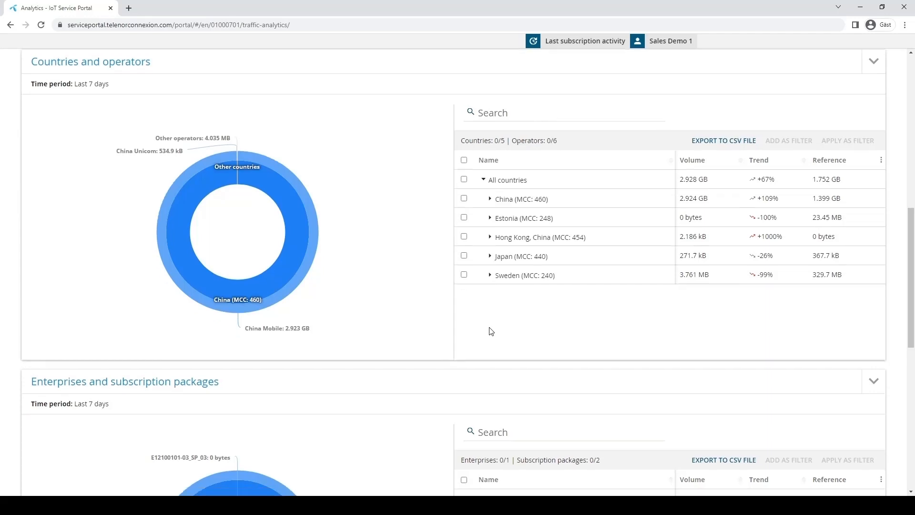
{"action": "scroll", "coordinate": [429, 329], "scroll_direction": "down", "scroll_amount": 2}
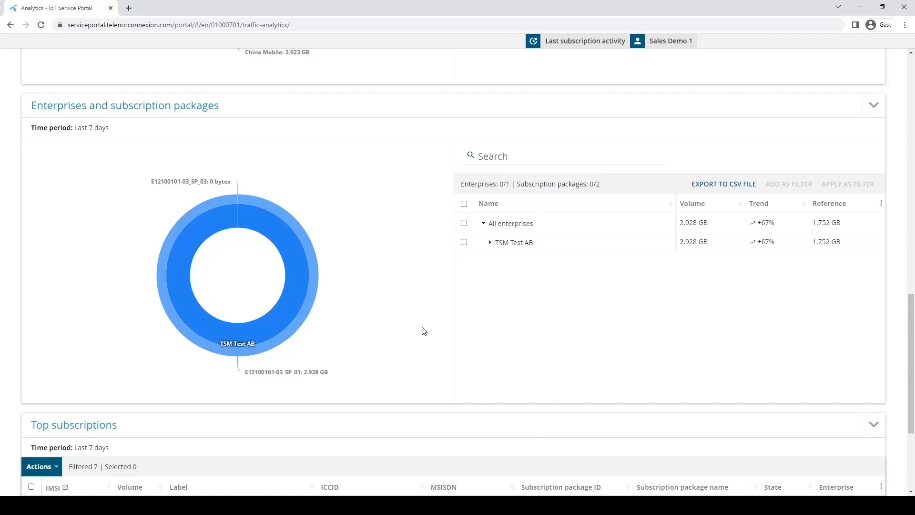
{"action": "mouse_move", "coordinate": [305, 267]}
{"action": "scroll", "coordinate": [470, 348], "scroll_direction": "down", "scroll_amount": 1}
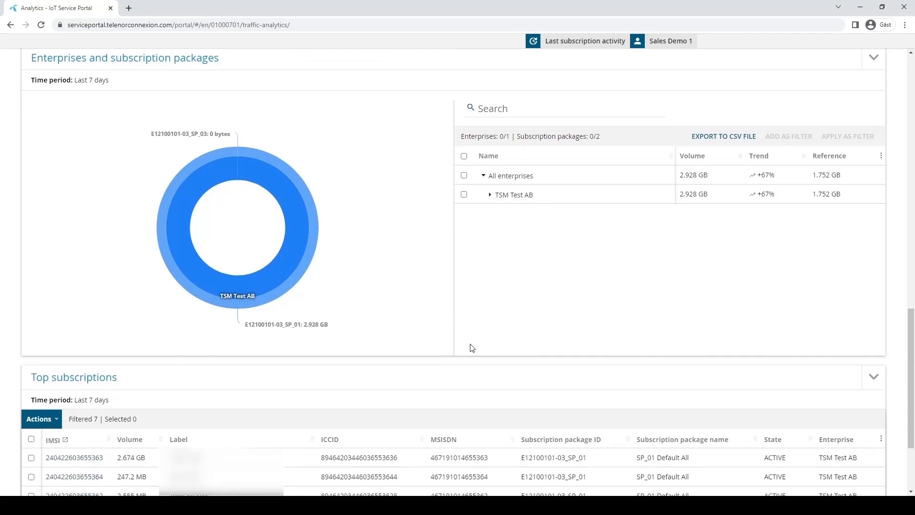
{"action": "scroll", "coordinate": [471, 347], "scroll_direction": "down", "scroll_amount": 3}
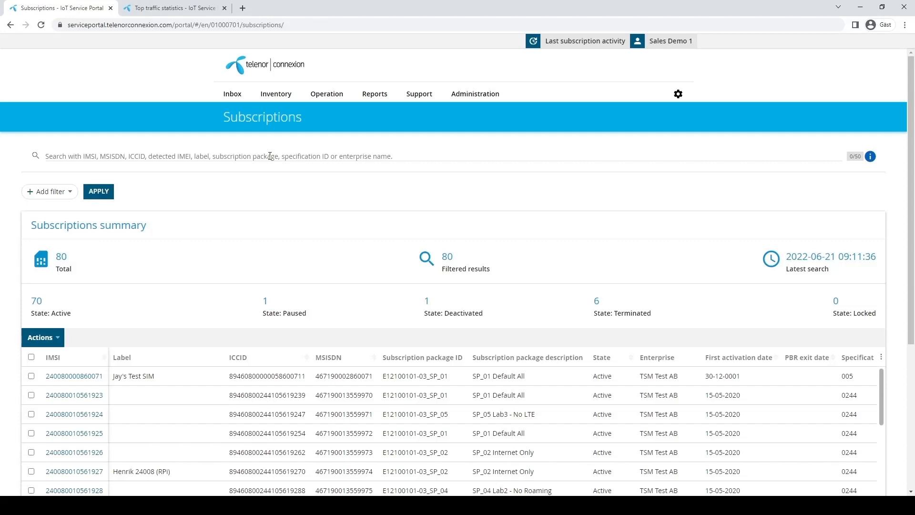
Step: Open Top traffic statistics and show the Top 10 for the period Previous 7 days (UTC)
{"action": "left_click", "coordinate": [337, 97]}
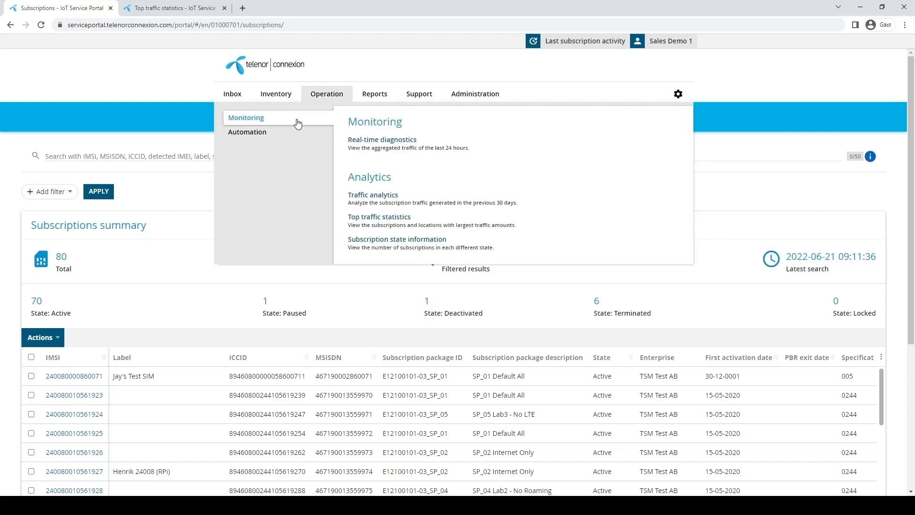
{"action": "left_click", "coordinate": [380, 222]}
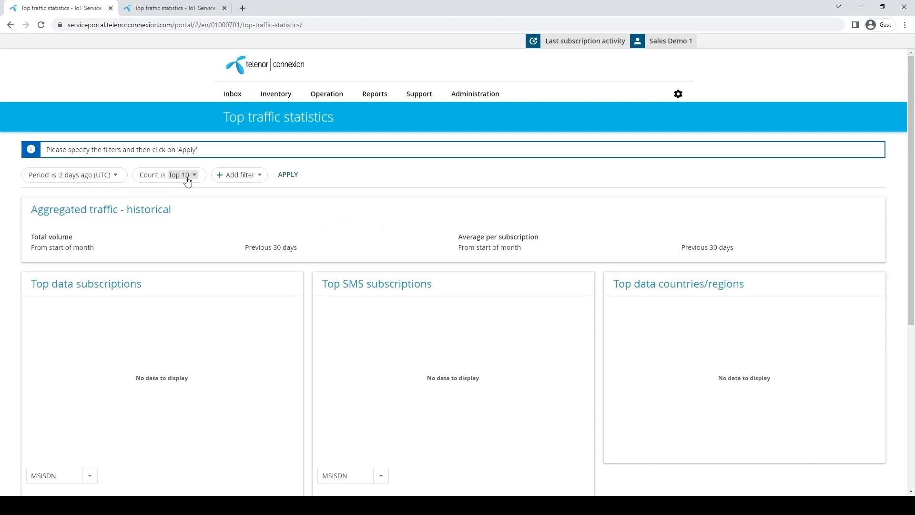
{"action": "left_click", "coordinate": [119, 176]}
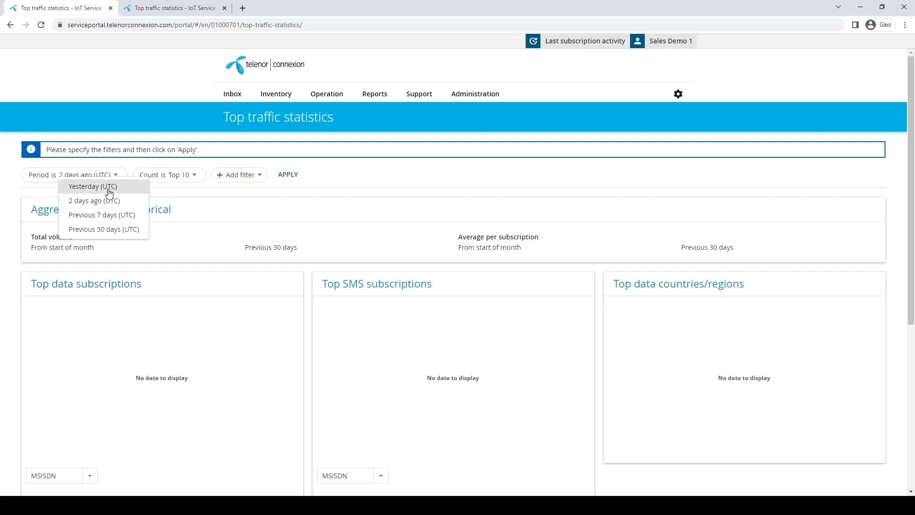
{"action": "left_click", "coordinate": [106, 215]}
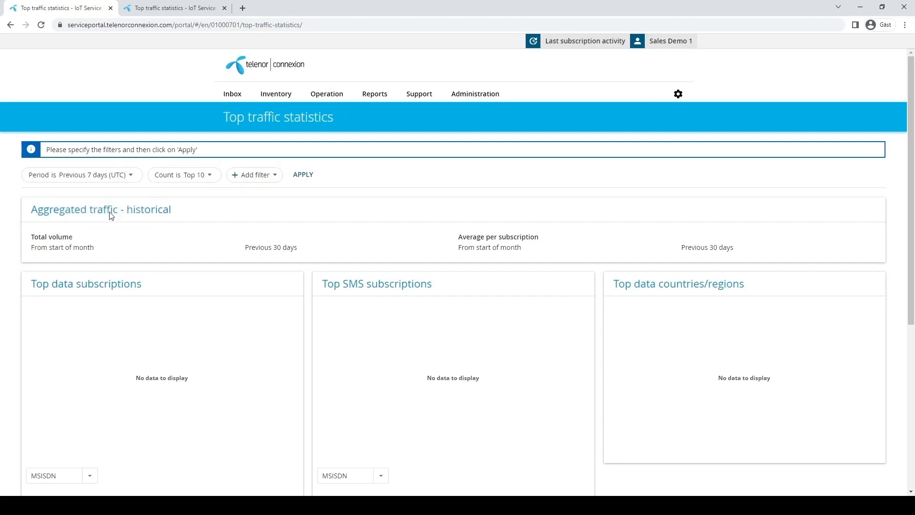
{"action": "left_click", "coordinate": [209, 176]}
{"action": "left_click", "coordinate": [258, 201]}
{"action": "left_click", "coordinate": [304, 175]}
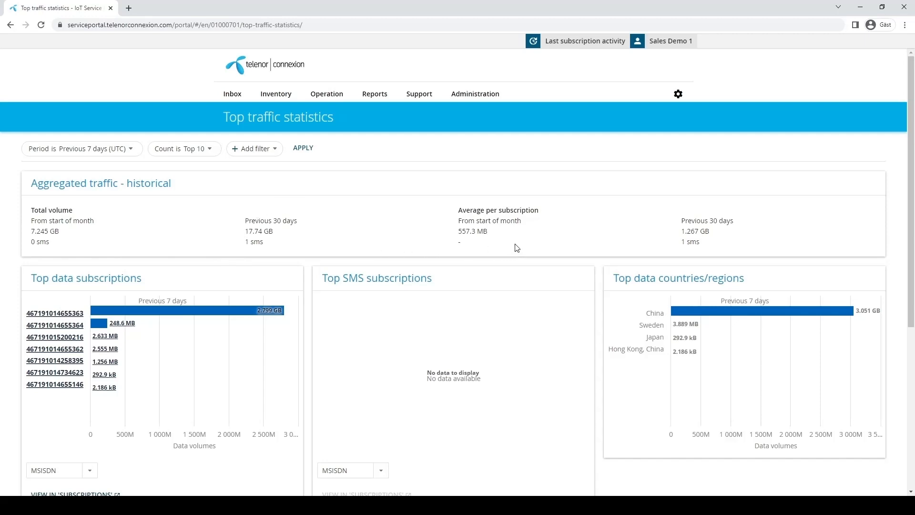
Step: View the 30-day data volumes and details of the highest-traffic data subscription, and return to the Top data subscriptions chart
{"action": "scroll", "coordinate": [307, 252], "scroll_direction": "down", "scroll_amount": 2}
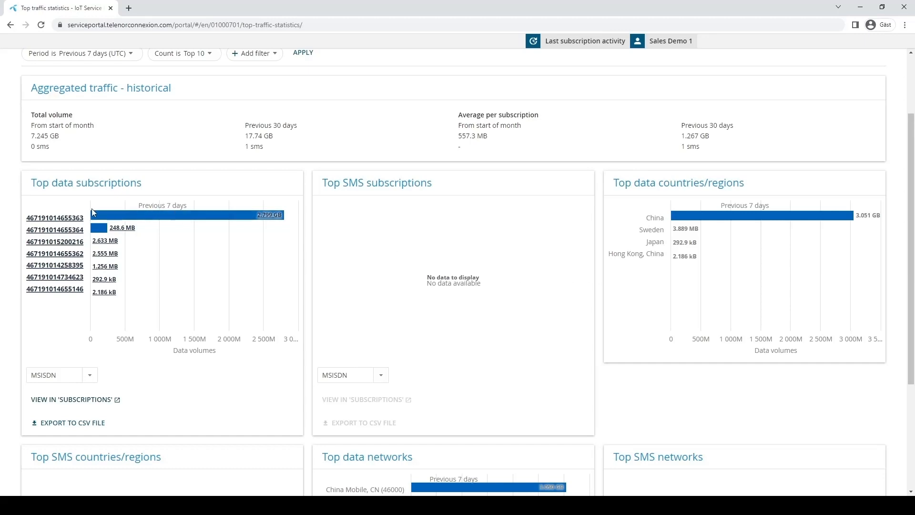
{"action": "left_click", "coordinate": [58, 220]}
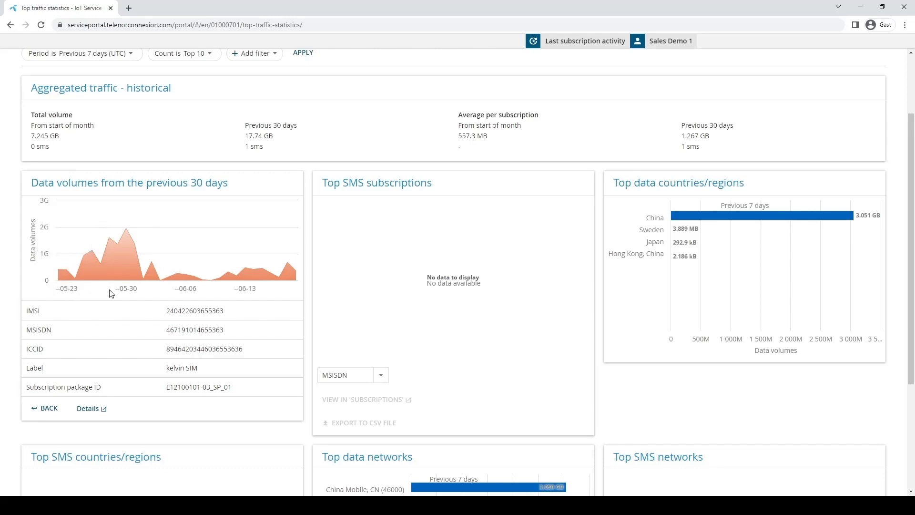
{"action": "mouse_move", "coordinate": [129, 278]}
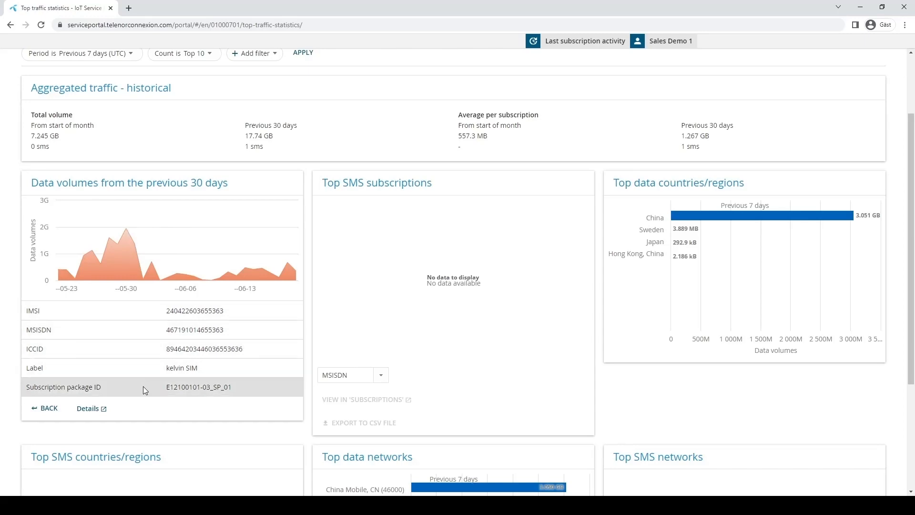
{"action": "left_click", "coordinate": [48, 413]}
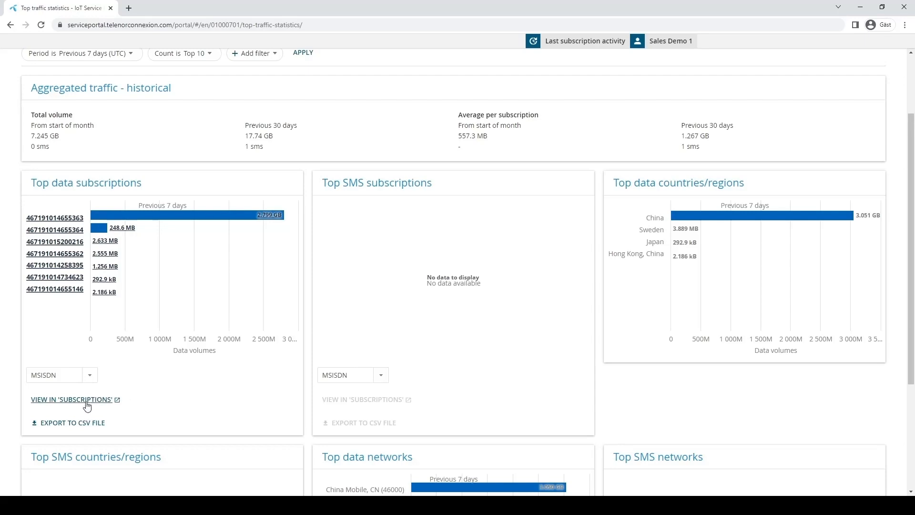
Step: Open the top data subscriptions in the Subscriptions page and select the first two in the list
{"action": "left_click", "coordinate": [71, 399]}
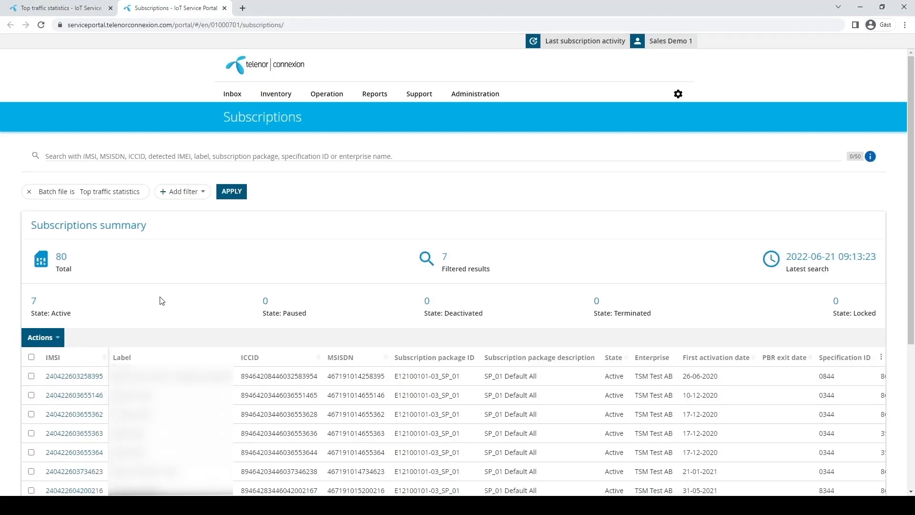
{"action": "scroll", "coordinate": [162, 301], "scroll_direction": "down", "scroll_amount": 1}
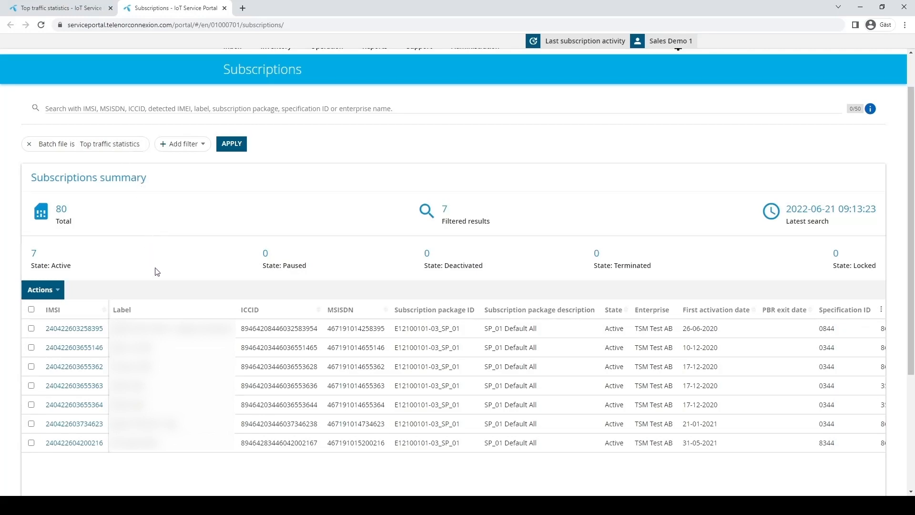
{"action": "scroll", "coordinate": [158, 274], "scroll_direction": "down", "scroll_amount": 1}
{"action": "scroll", "coordinate": [157, 274], "scroll_direction": "down", "scroll_amount": 1}
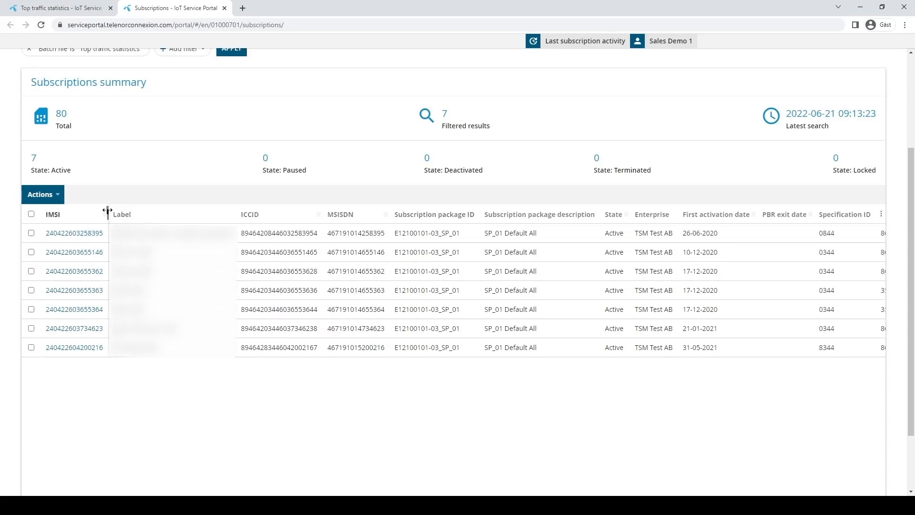
{"action": "left_click", "coordinate": [31, 232]}
{"action": "left_click", "coordinate": [31, 251]}
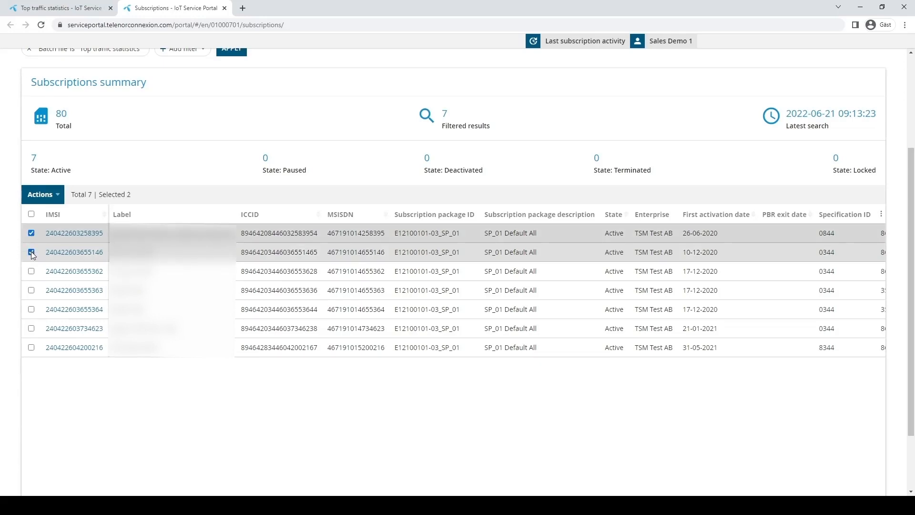
Step: Add the third subscription to the selection and change the subscription package of the selected subscriptions to SP_05 Lab3 - No LTE in TSM Test AB
{"action": "left_click", "coordinate": [31, 271]}
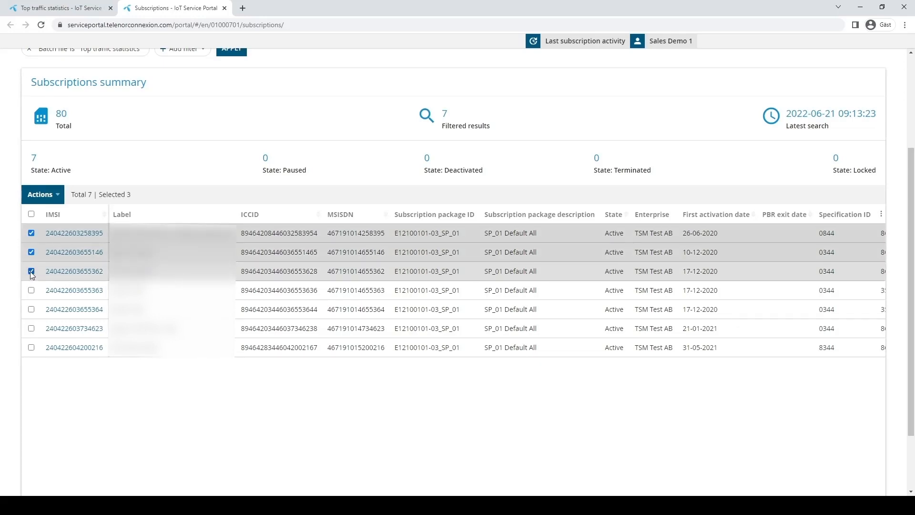
{"action": "left_click", "coordinate": [58, 195]}
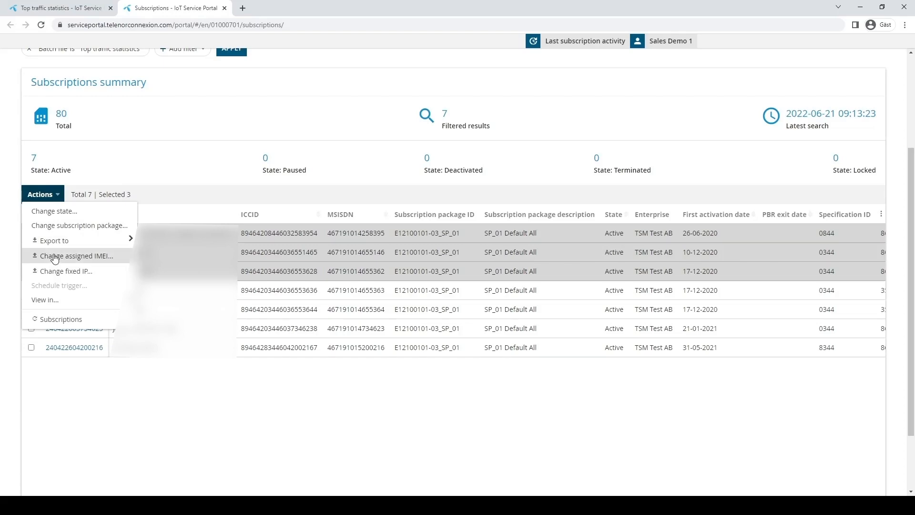
{"action": "left_click", "coordinate": [64, 231]}
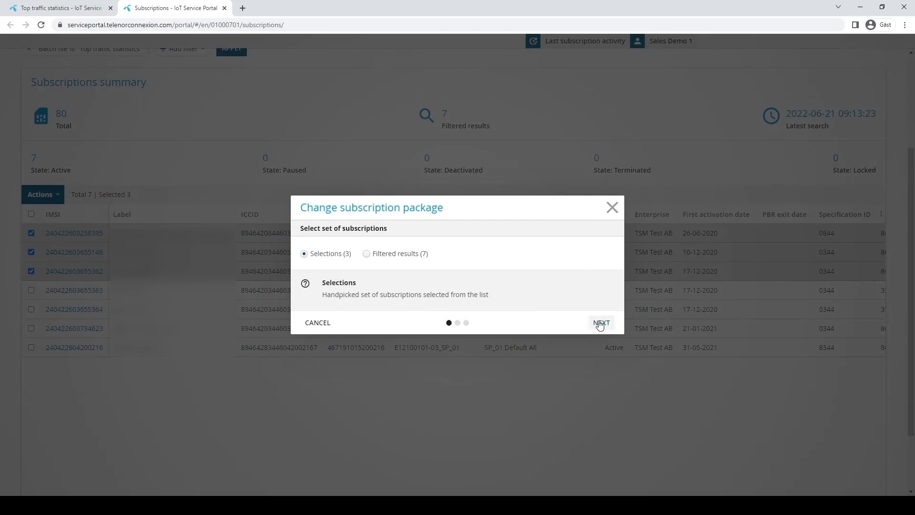
{"action": "left_click", "coordinate": [601, 323]}
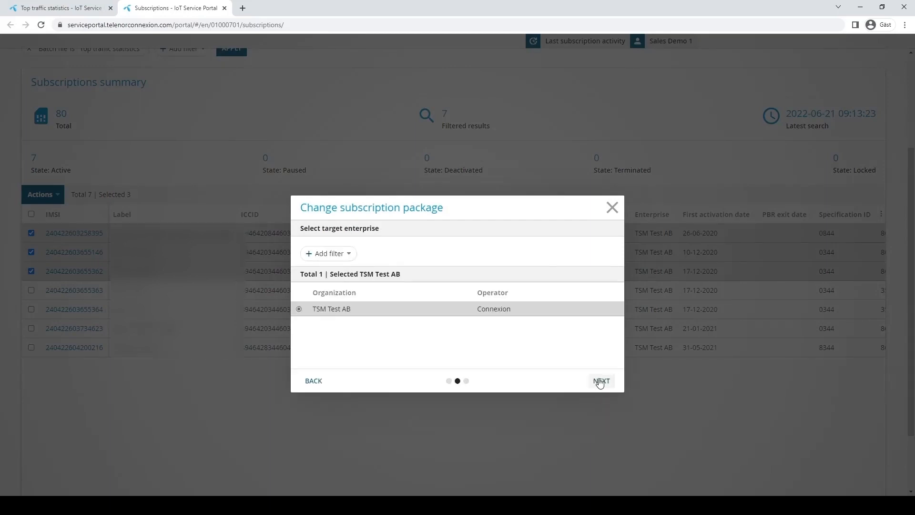
{"action": "left_click", "coordinate": [601, 382]}
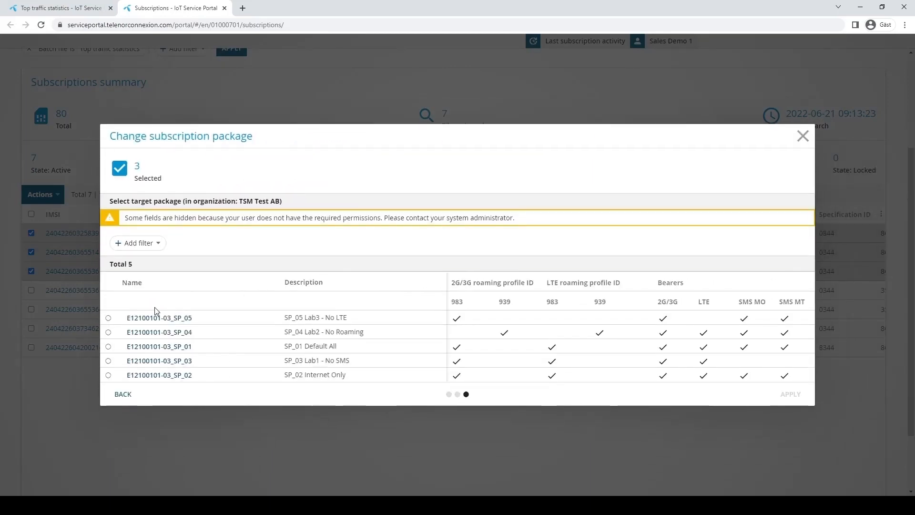
{"action": "left_click", "coordinate": [109, 318]}
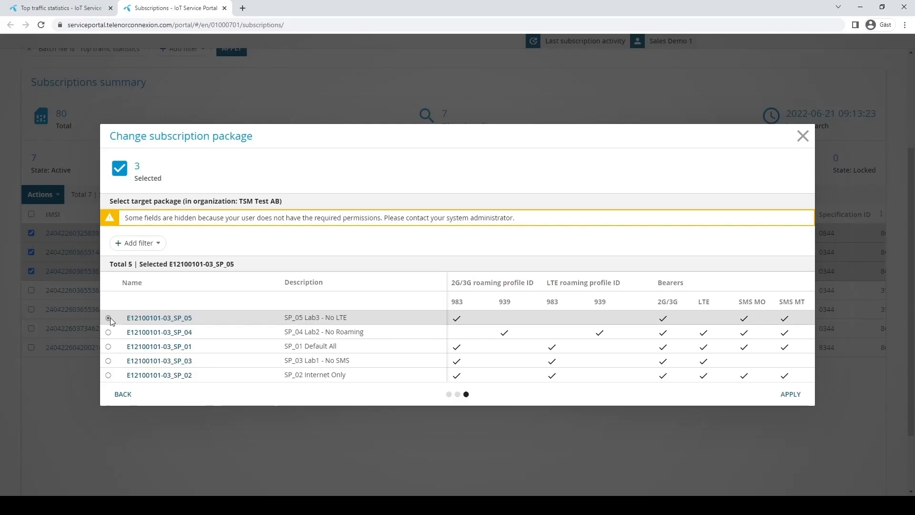
{"action": "left_click", "coordinate": [790, 395]}
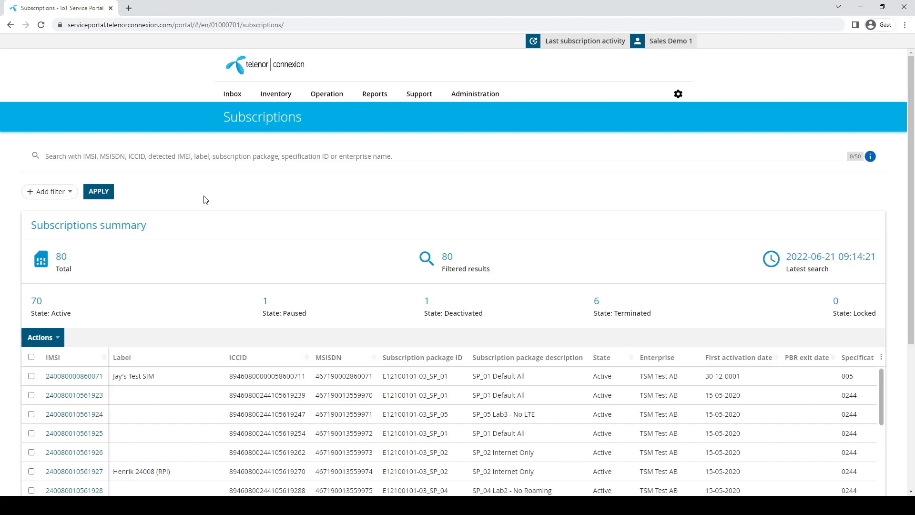
Step: Open Subscription state information and examine the previous 12 month averages, the state table and the available filters
{"action": "left_click", "coordinate": [328, 95]}
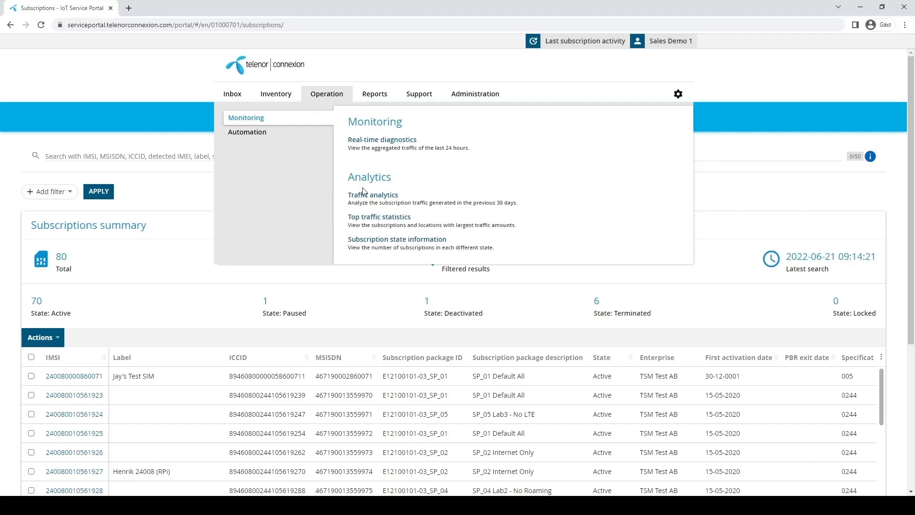
{"action": "left_click", "coordinate": [377, 248]}
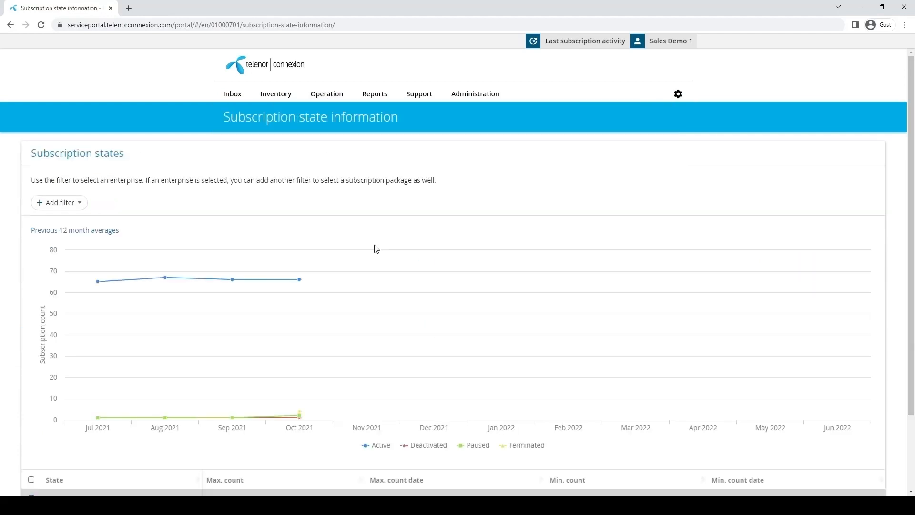
{"action": "scroll", "coordinate": [310, 246], "scroll_direction": "down", "scroll_amount": 1}
{"action": "scroll", "coordinate": [310, 245], "scroll_direction": "down", "scroll_amount": 1}
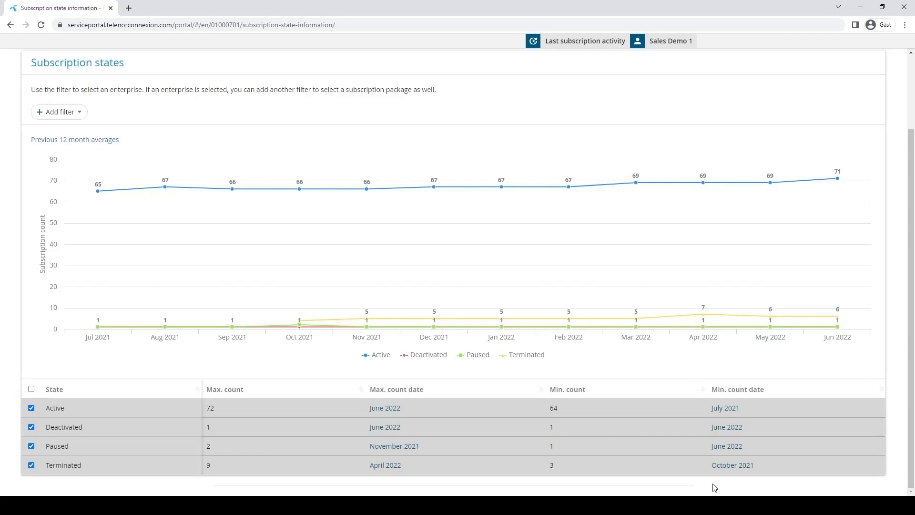
{"action": "left_click", "coordinate": [64, 113]}
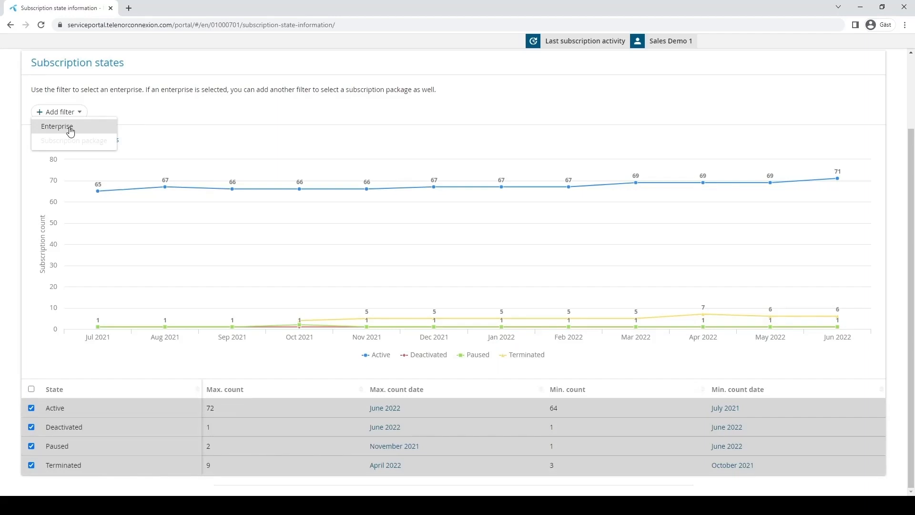
{"action": "left_click", "coordinate": [174, 108]}
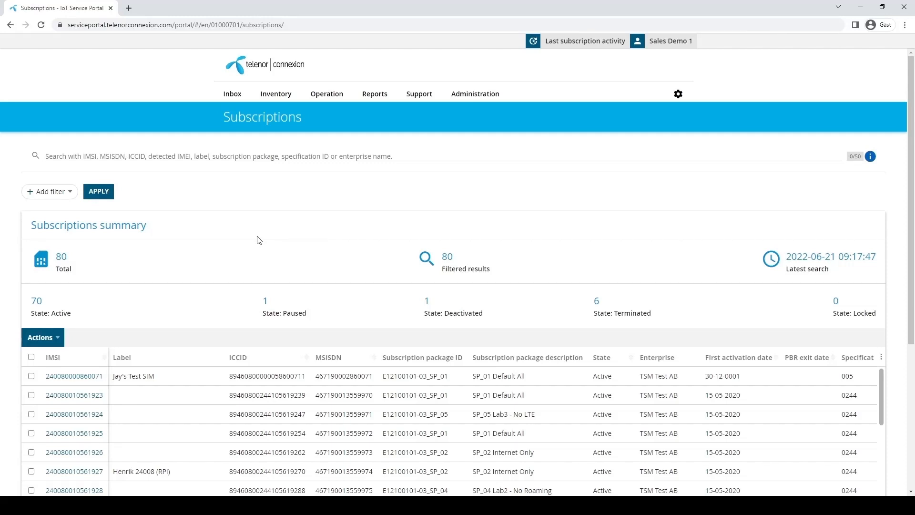
Step: Open the Download usage data page and check its filter options
{"action": "left_click", "coordinate": [375, 95]}
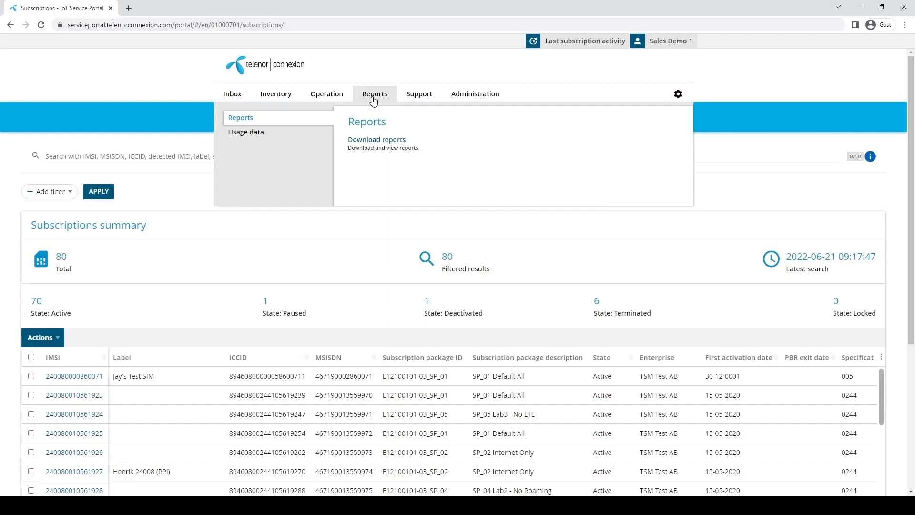
{"action": "left_click", "coordinate": [296, 133]}
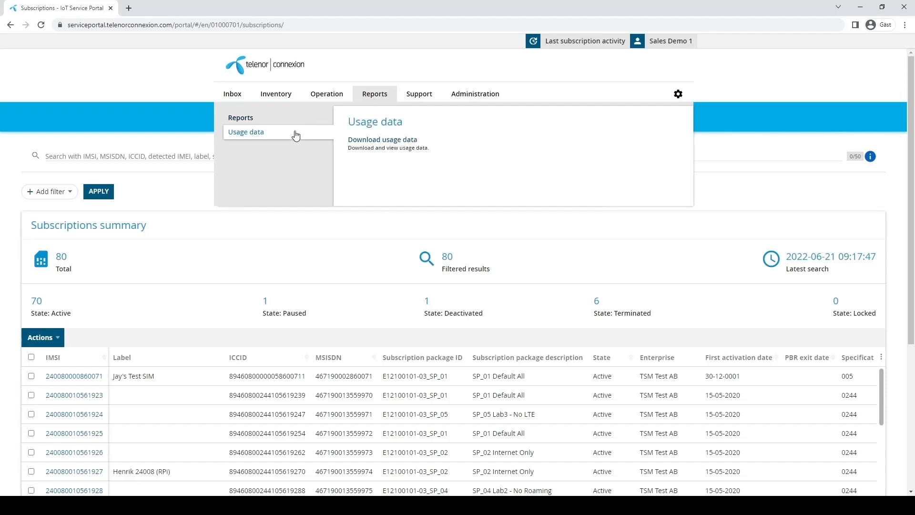
{"action": "left_click", "coordinate": [367, 141]}
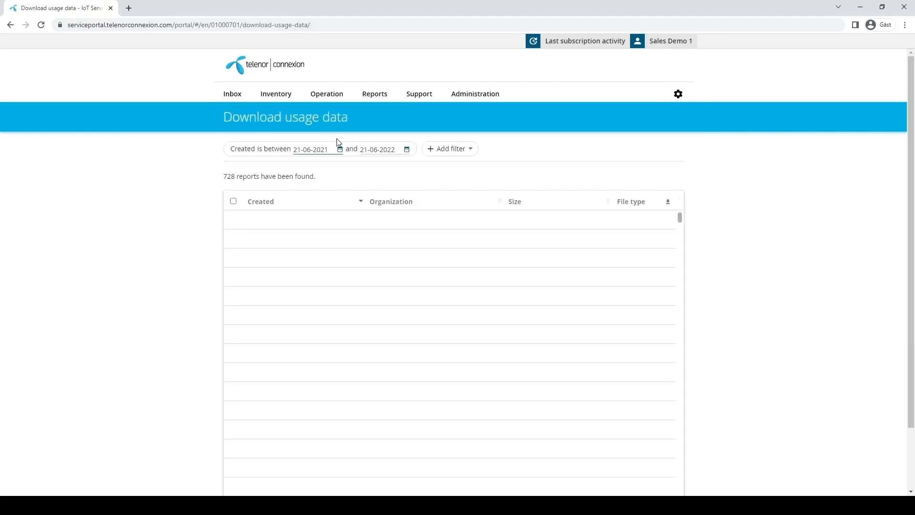
{"action": "left_click", "coordinate": [470, 150]}
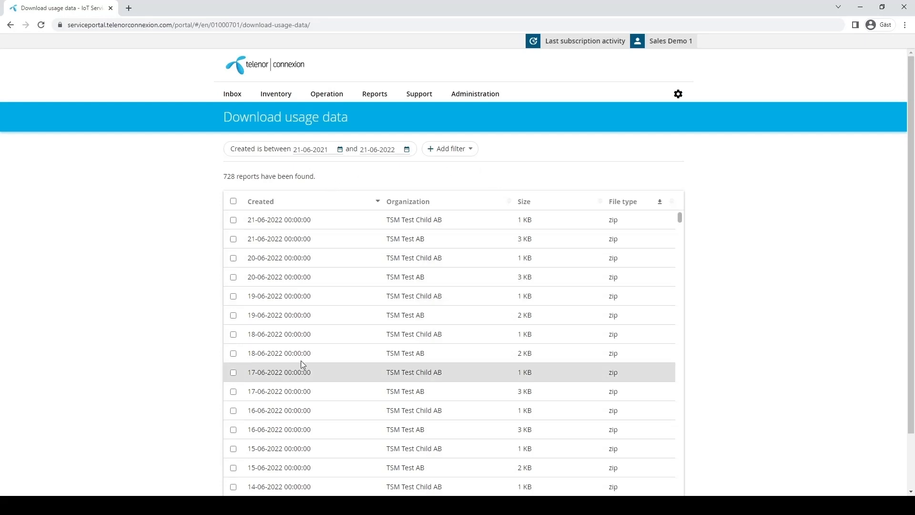
Step: Download the two usage data reports from 21-06-2022 and the TSM Test Child AB report from 20-06-2022
{"action": "left_click", "coordinate": [233, 221]}
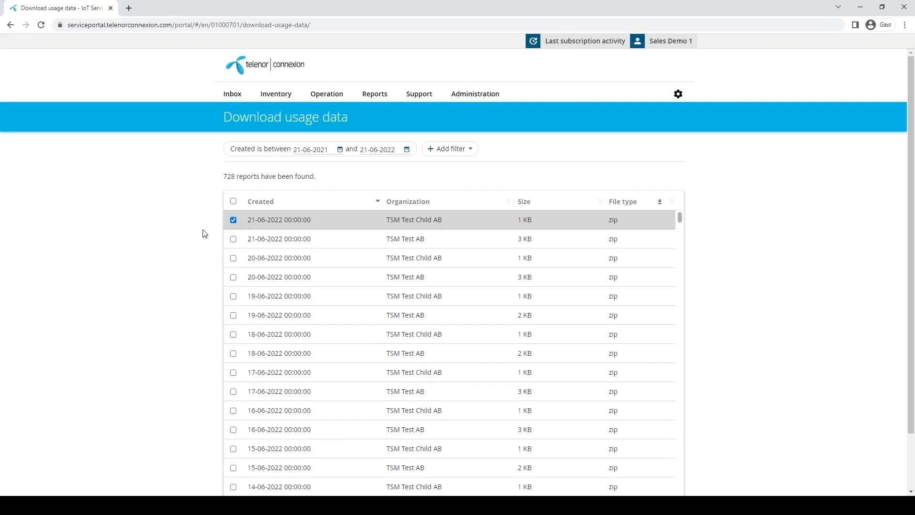
{"action": "left_click", "coordinate": [234, 240]}
{"action": "left_click", "coordinate": [233, 258]}
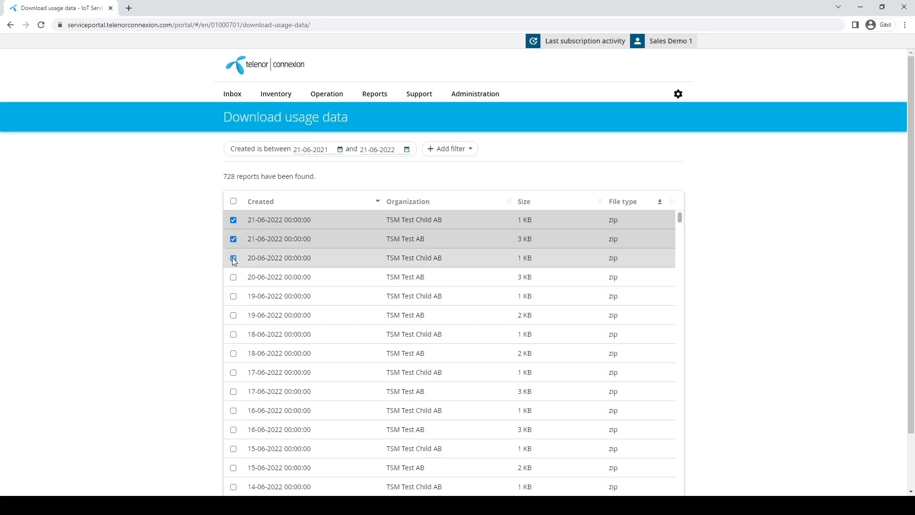
{"action": "scroll", "coordinate": [164, 260], "scroll_direction": "down", "scroll_amount": 1}
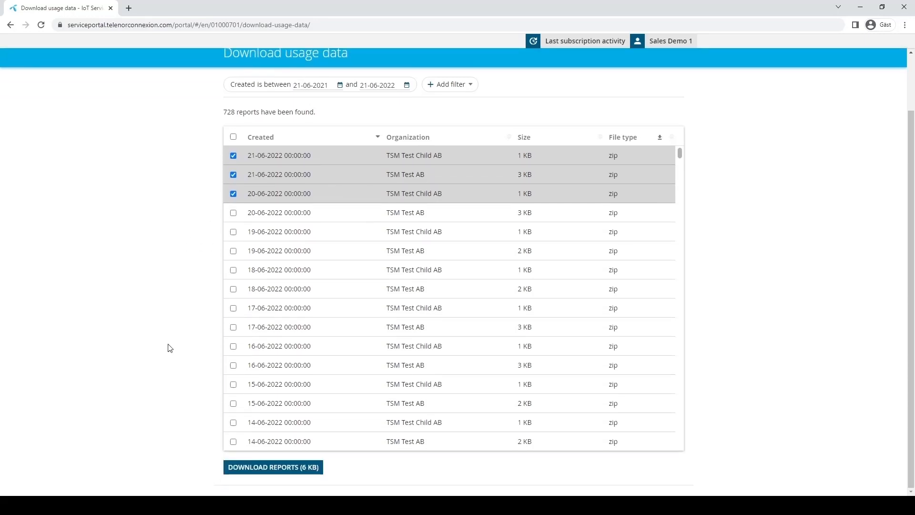
{"action": "left_click", "coordinate": [252, 471]}
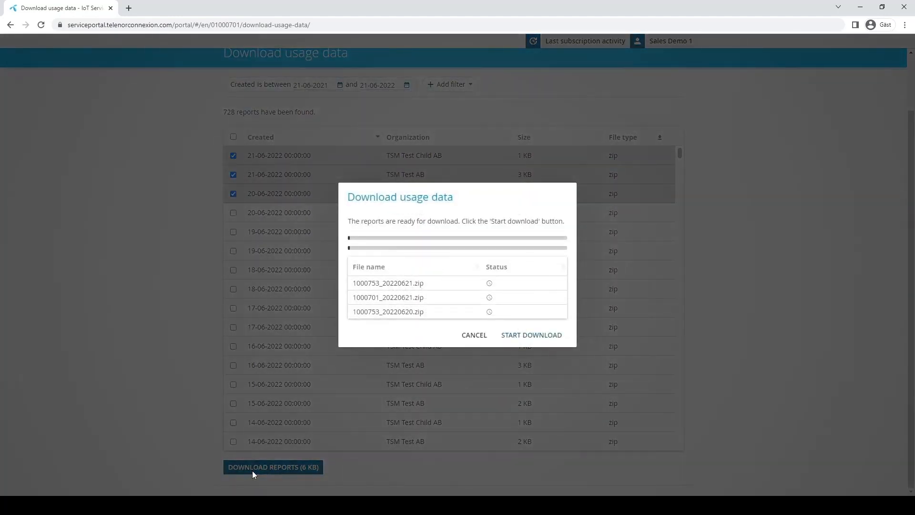
{"action": "left_click", "coordinate": [520, 338]}
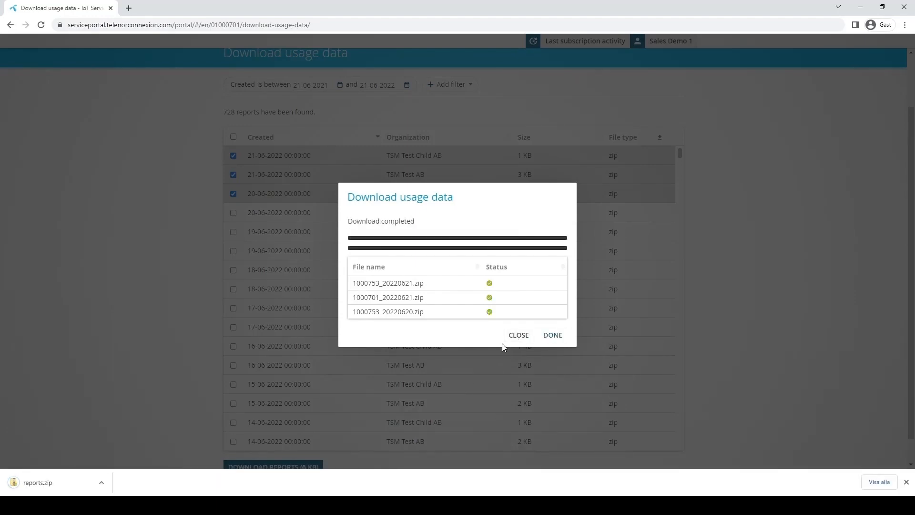
{"action": "left_click", "coordinate": [503, 342]}
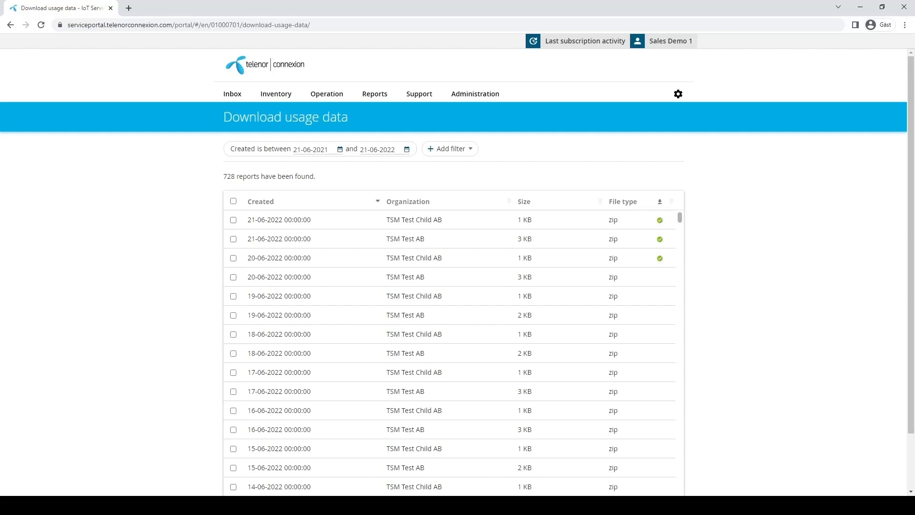
Step: Open the Download reports page and review its available filters and report types
{"action": "left_click", "coordinate": [376, 93]}
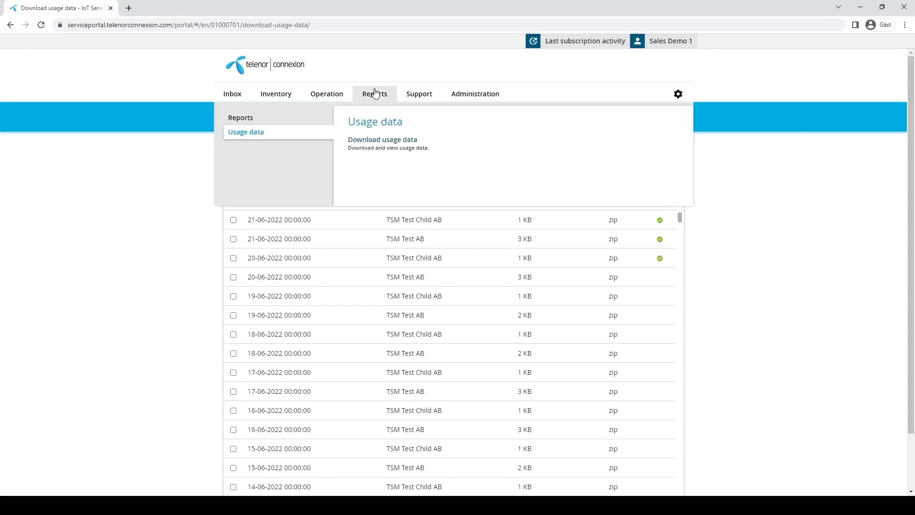
{"action": "left_click", "coordinate": [280, 122]}
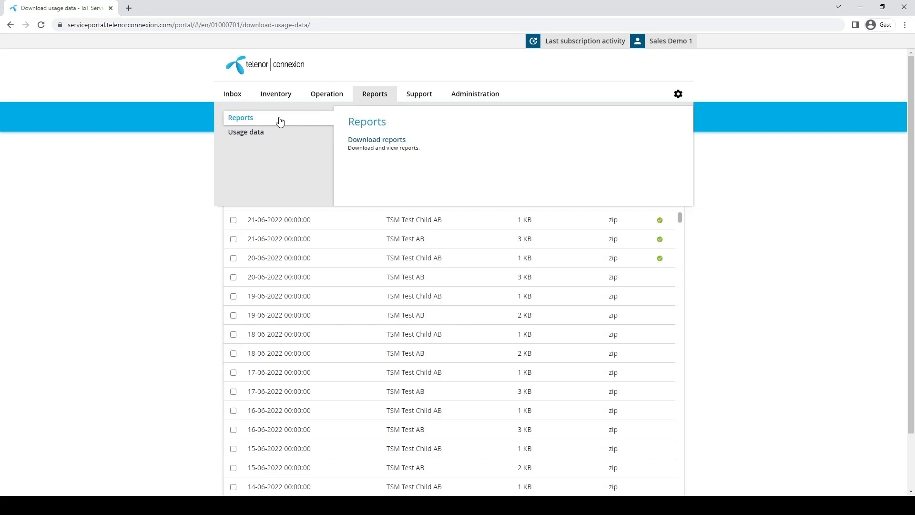
{"action": "left_click", "coordinate": [381, 146]}
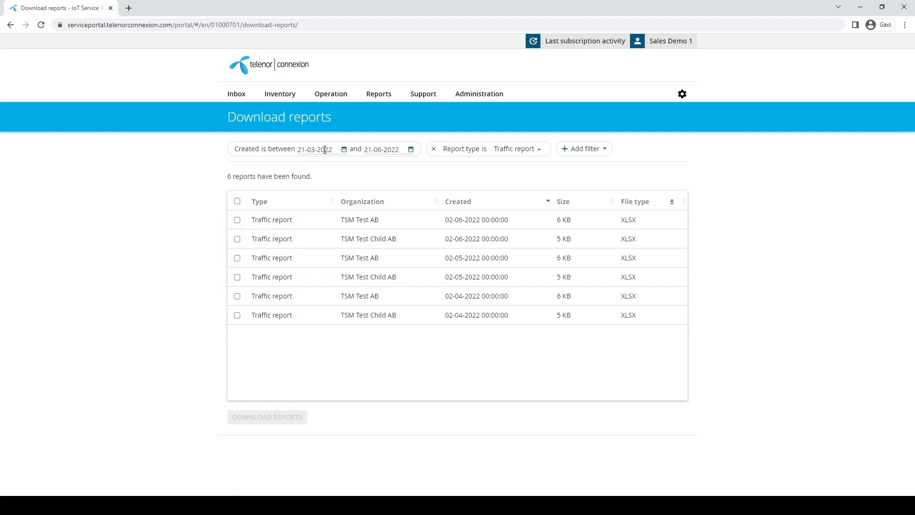
{"action": "left_click", "coordinate": [386, 151]}
{"action": "left_click", "coordinate": [600, 151]}
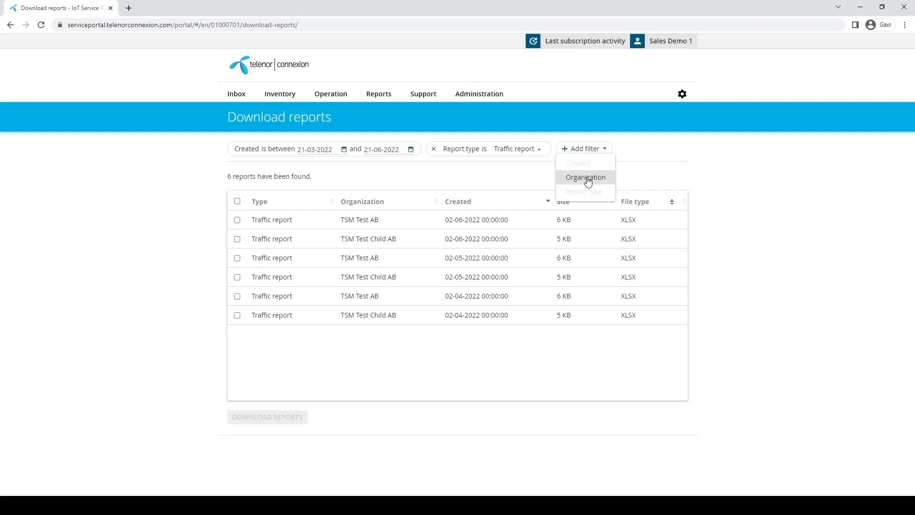
{"action": "left_click", "coordinate": [519, 175]}
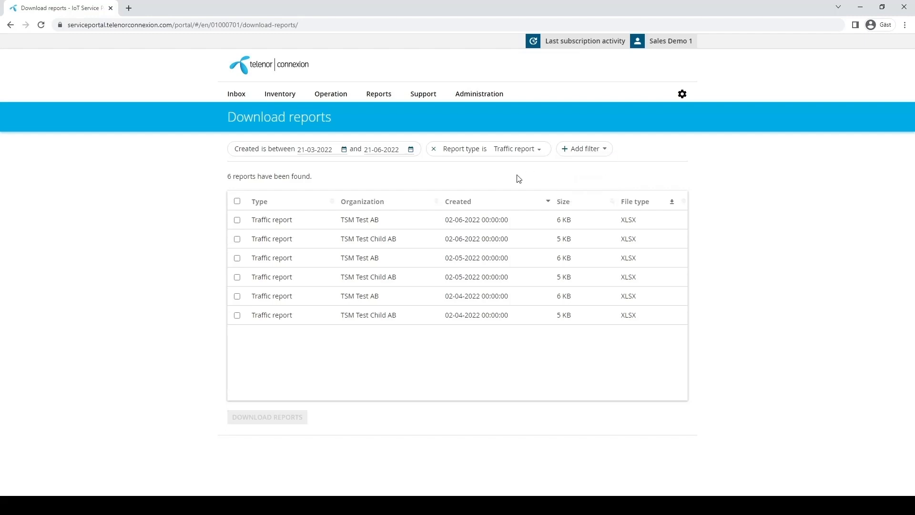
{"action": "left_click", "coordinate": [534, 152]}
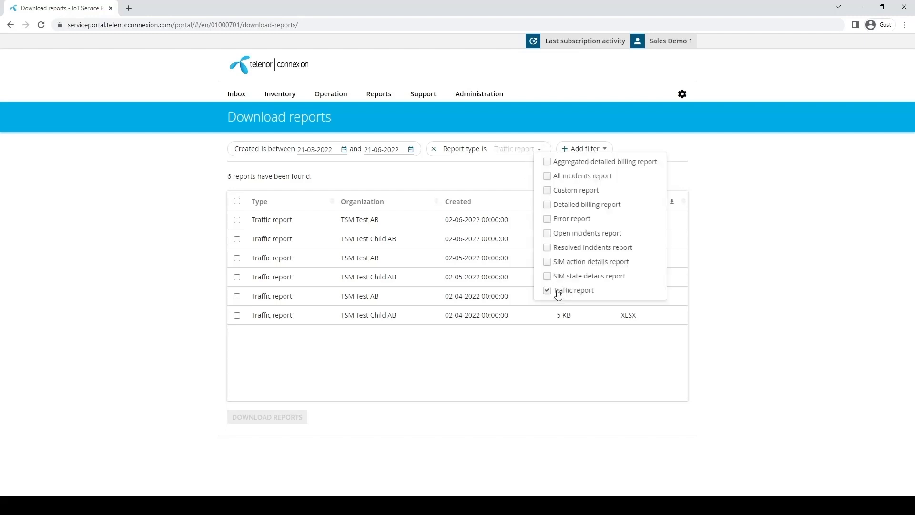
{"action": "left_click", "coordinate": [510, 176]}
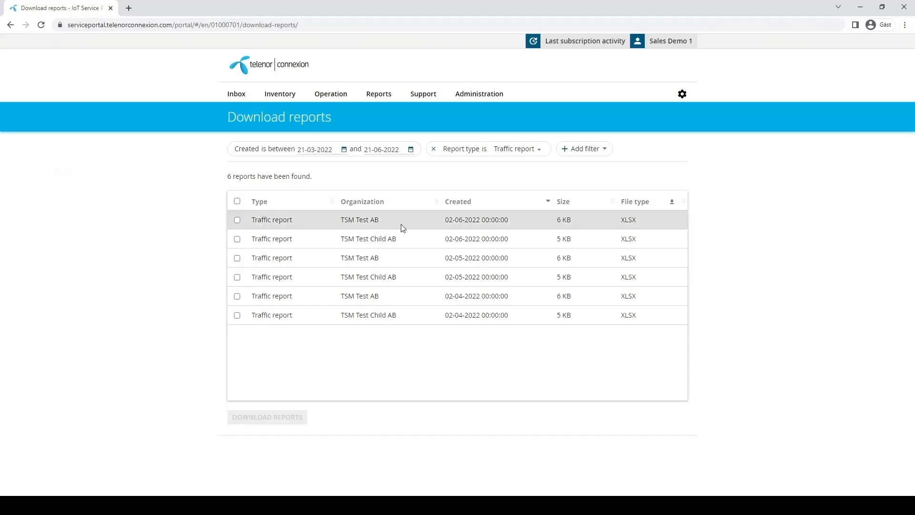
Step: Set the report type filter to Detailed billing report in place of Traffic report
{"action": "left_click", "coordinate": [539, 150]}
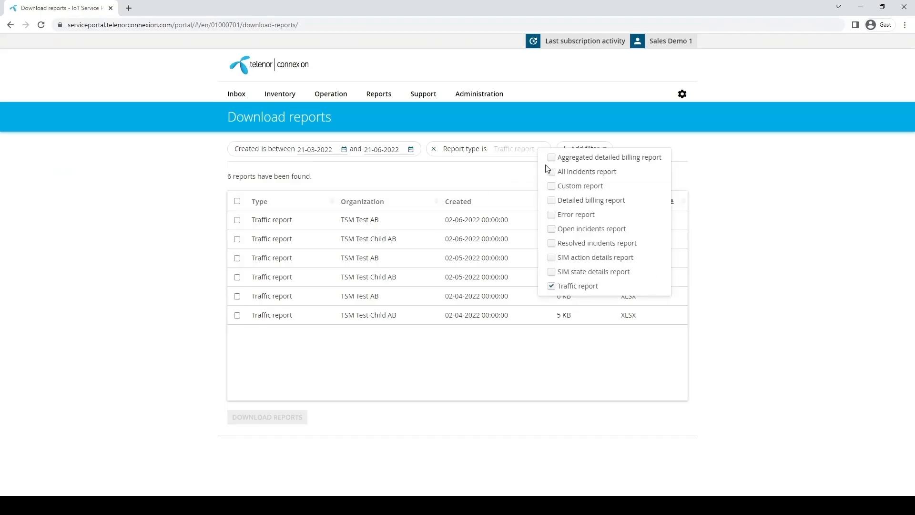
{"action": "left_click", "coordinate": [565, 201]}
{"action": "left_click", "coordinate": [553, 286]}
{"action": "left_click", "coordinate": [510, 190]}
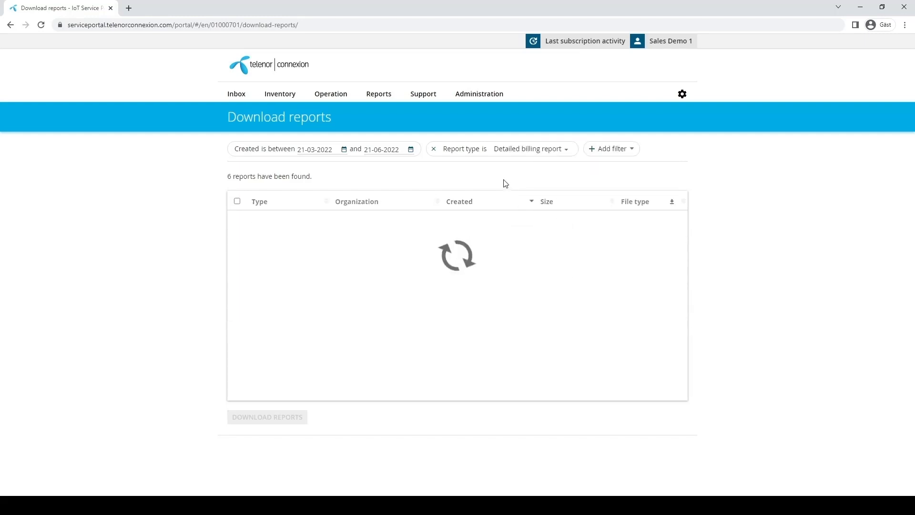